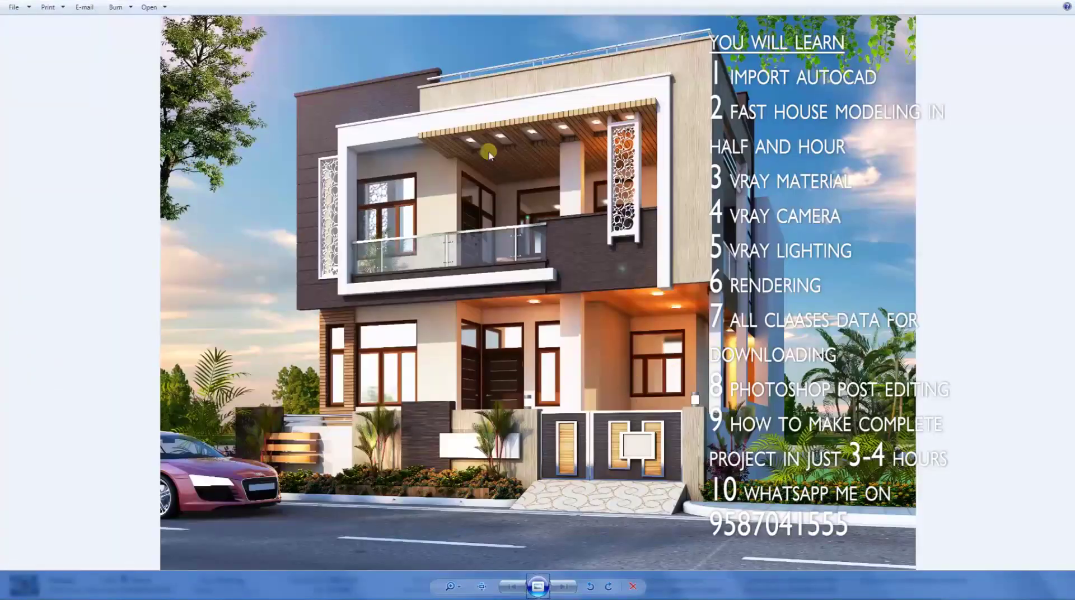
# Step: Zoom in and out on the house render, dismiss the clock popup, and switch to 3ds Max
pyautogui.scroll(3, 621, 346)
pyautogui.scroll(-1, 588, 415)
pyautogui.scroll(-1, 555, 480)
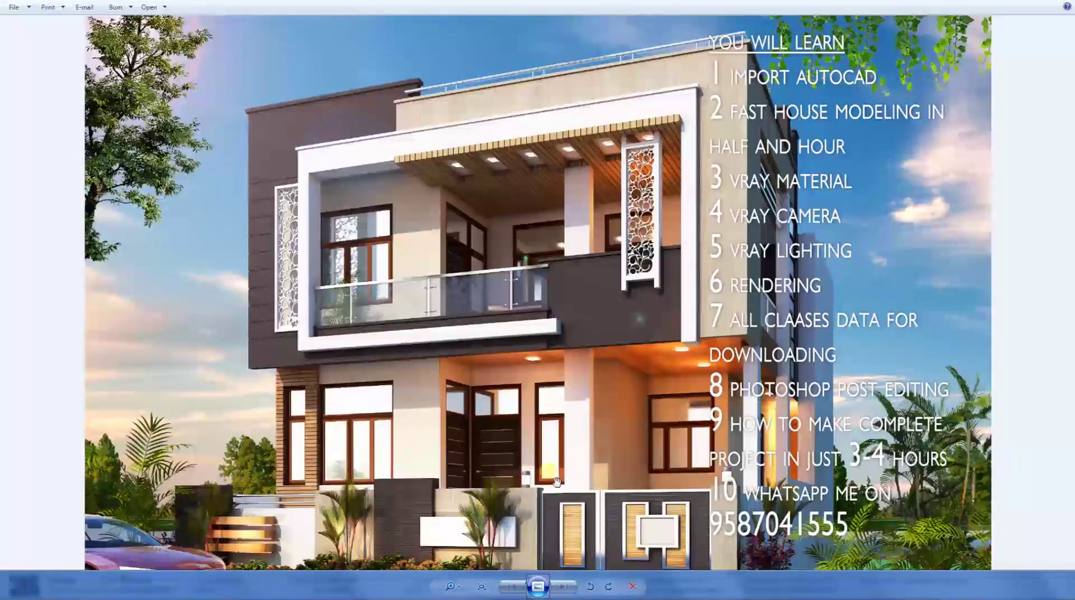
pyautogui.scroll(-1, 556, 463)
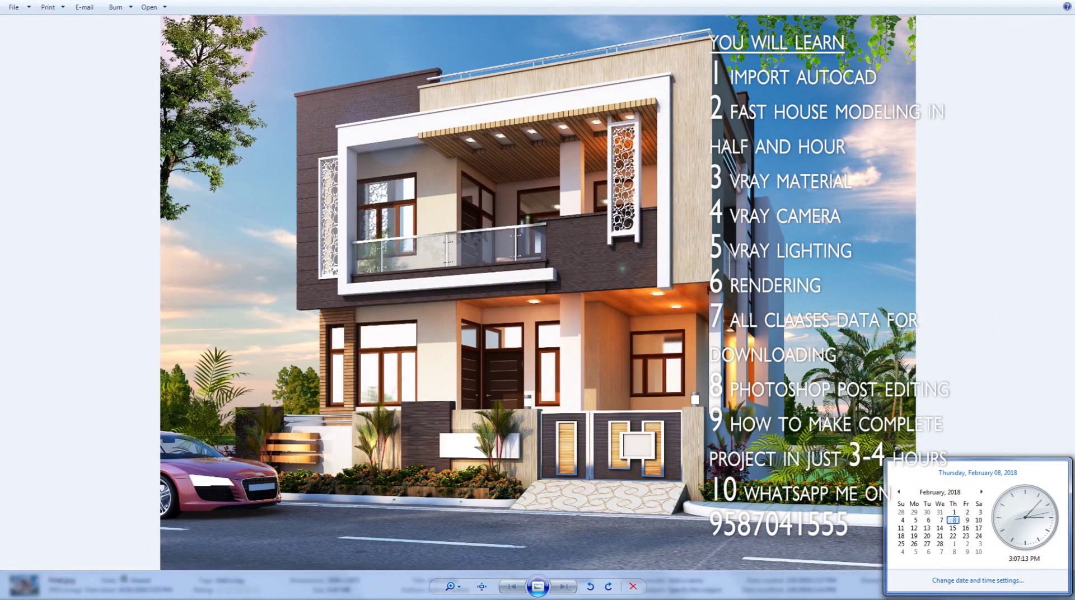
pyautogui.click(549, 335)
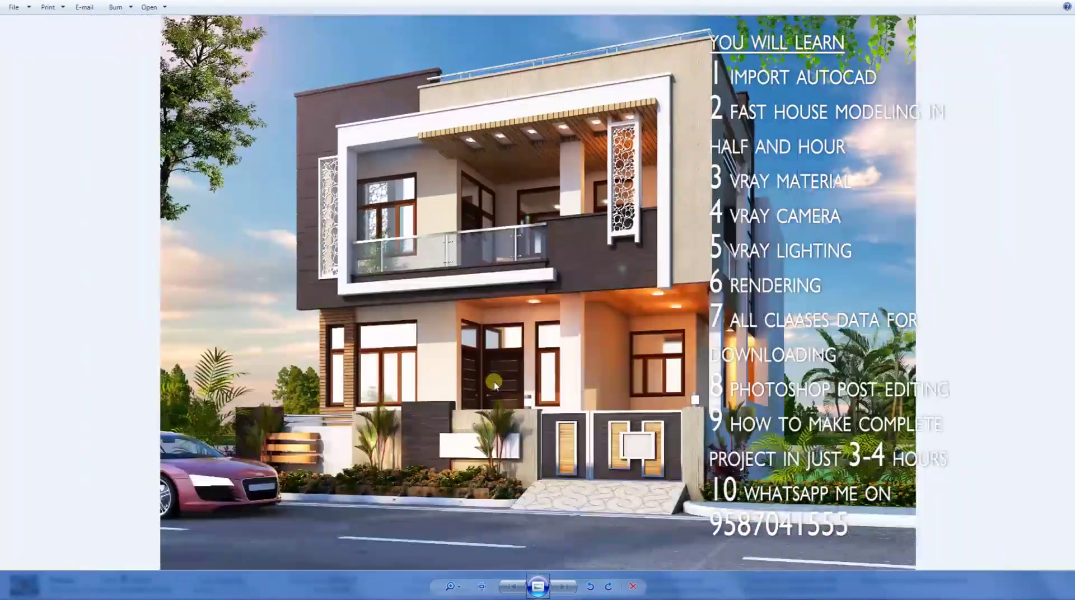
pyautogui.click(162, 595)
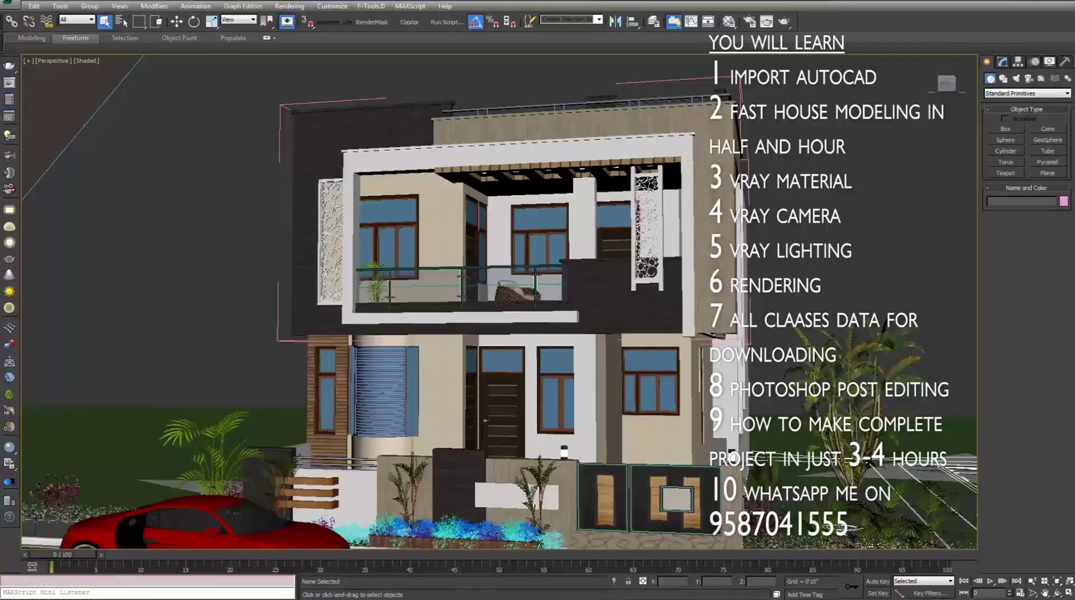
# Step: Zoom and pan in on the house model, then select Group001
pyautogui.hotkey('alt', 'z')
pyautogui.moveTo(755, 260)
pyautogui.mouseDown()
pyautogui.moveTo(725, 282)
pyautogui.moveTo(678, 350)
pyautogui.moveTo(546, 373)
pyautogui.mouseUp()
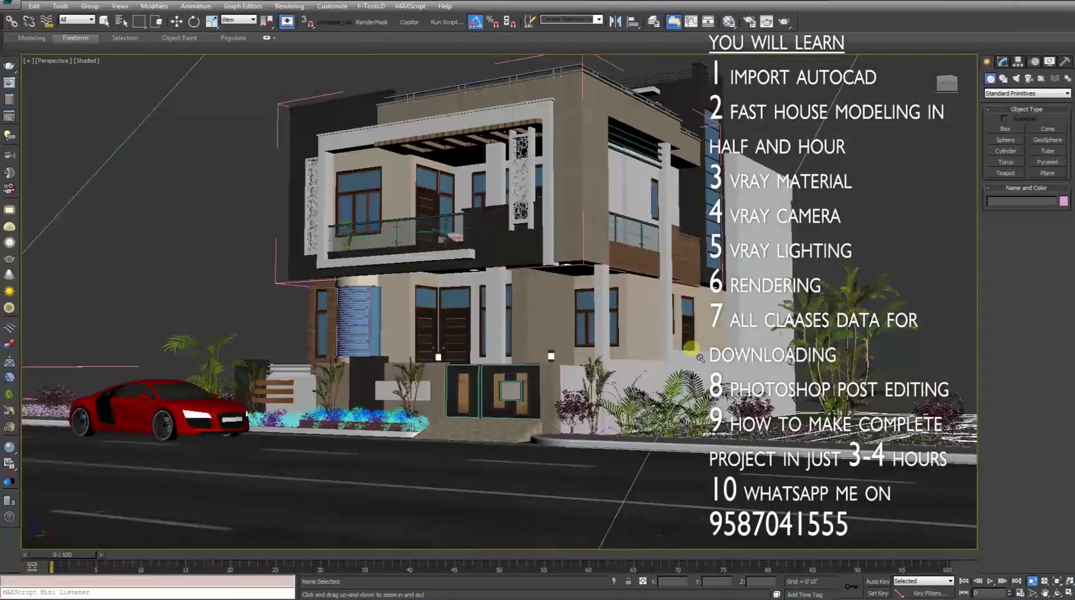
pyautogui.moveTo(549, 359)
pyautogui.mouseDown(button='middle')
pyautogui.moveTo(572, 381)
pyautogui.moveTo(581, 335)
pyautogui.mouseUp(button='middle')
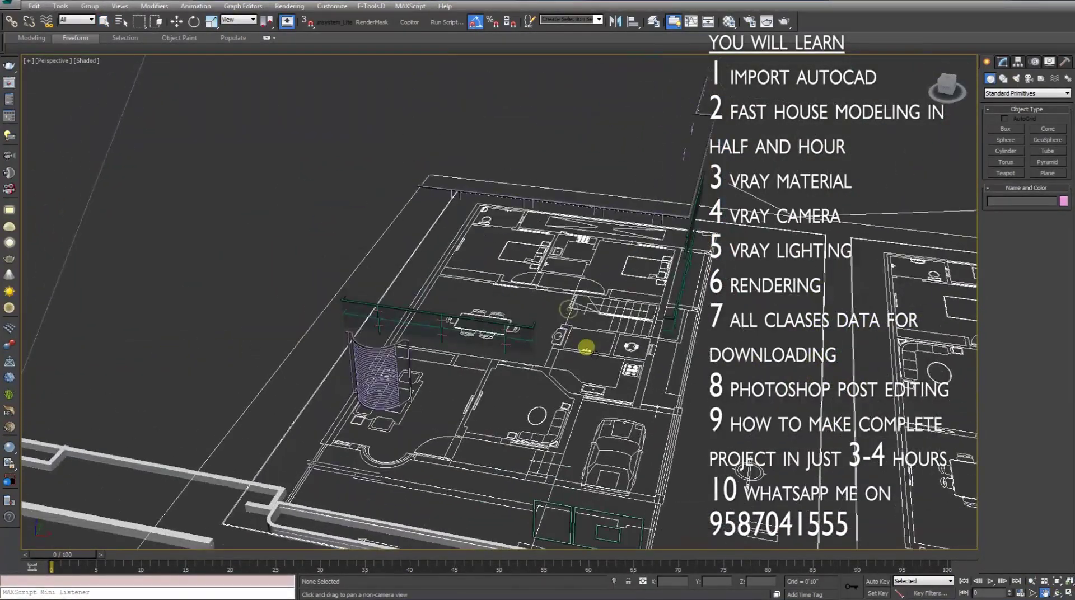
pyautogui.moveTo(532, 352); pyautogui.dragTo(540, 319)
pyautogui.rightClick(539, 319)
pyautogui.click(570, 381)
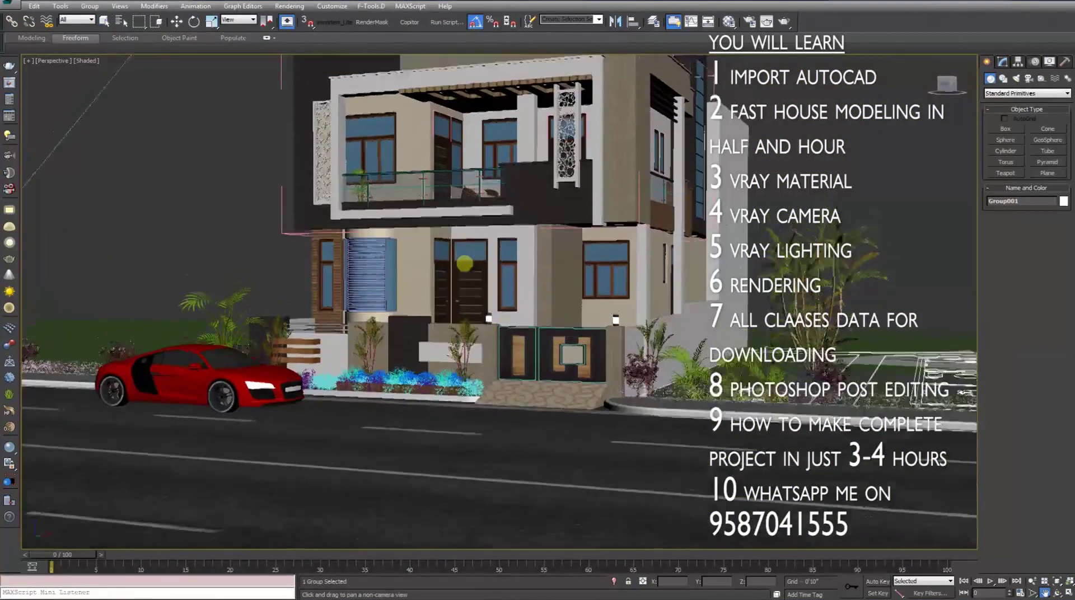
# Step: Zoom further and orbit to see the house at an angle
pyautogui.scroll(2, 464, 263)
pyautogui.scroll(2, 489, 351)
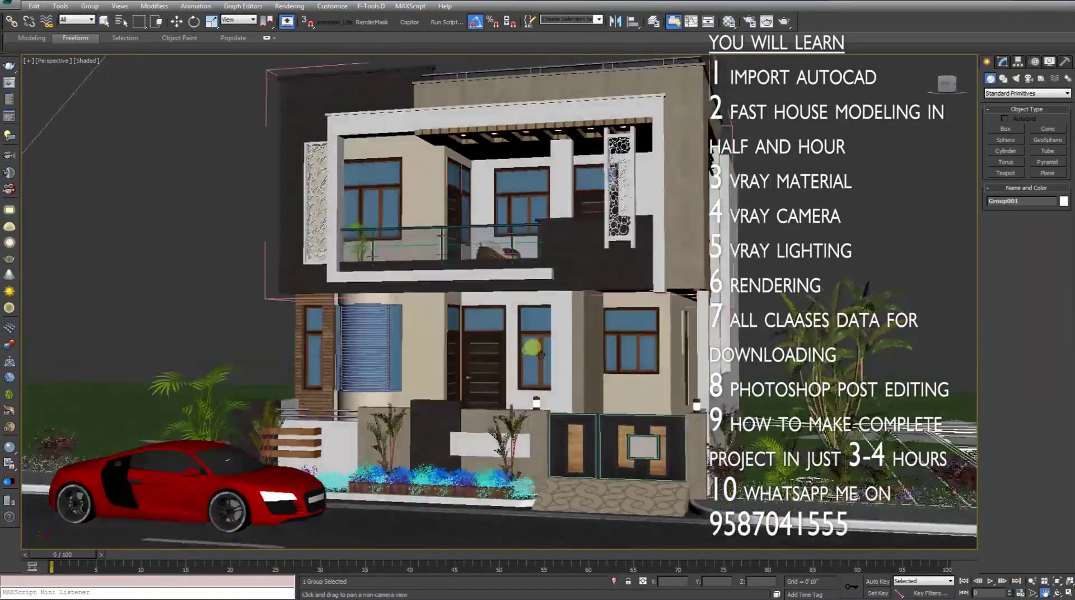
pyautogui.keyDown('alt'); pyautogui.moveTo(524, 357); pyautogui.dragTo(508, 318, button='middle'); pyautogui.keyUp('alt')
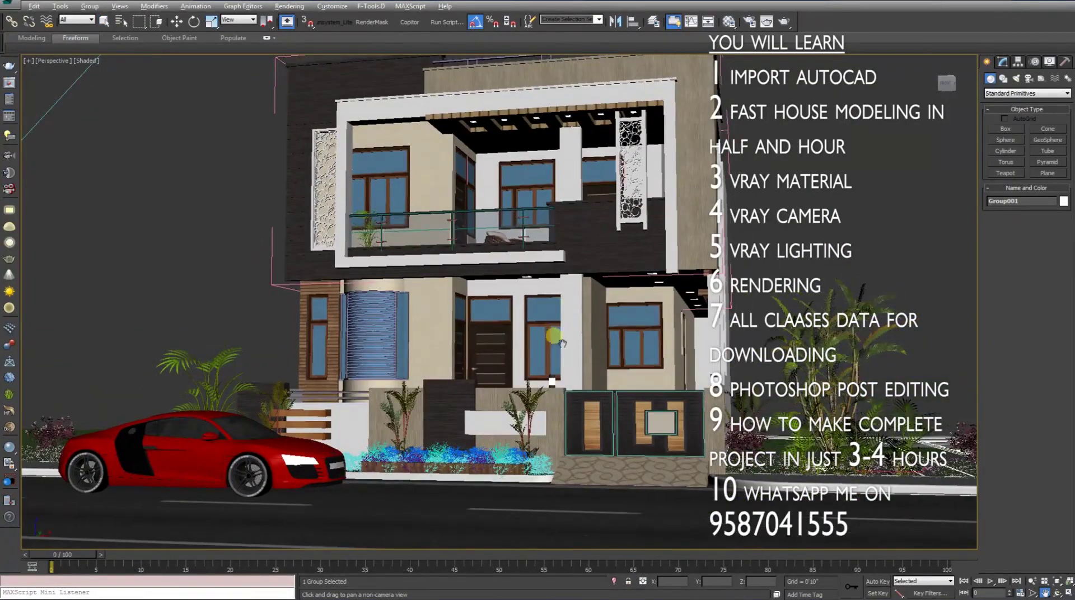
pyautogui.rightClick(541, 331)
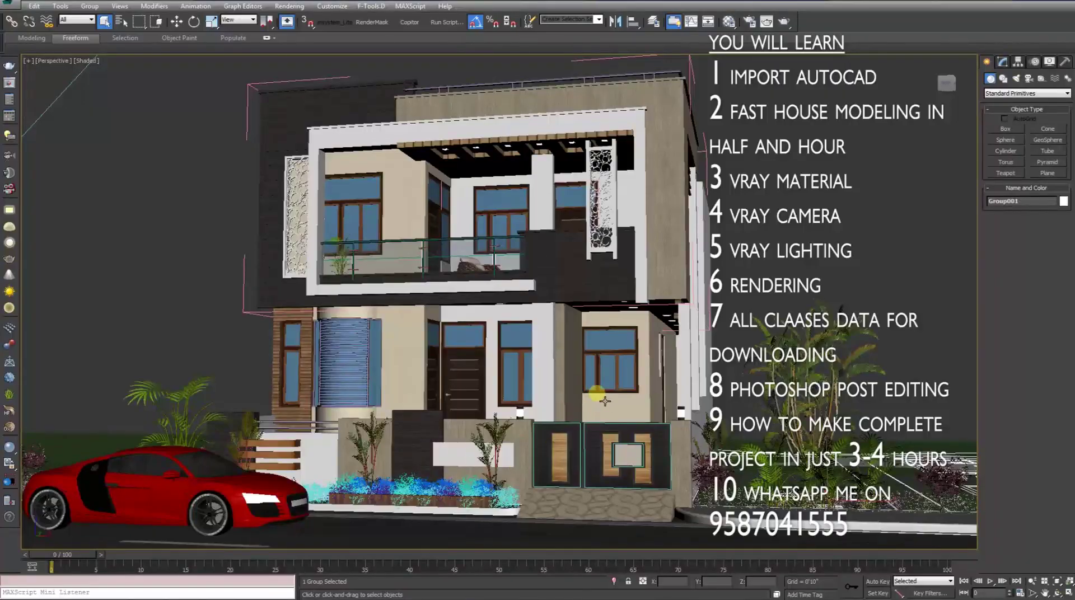
pyautogui.moveTo(599, 395)
pyautogui.keyDown('alt'); pyautogui.mouseDown(button='middle')
pyautogui.moveTo(589, 403)
pyautogui.moveTo(568, 386)
pyautogui.moveTo(574, 404)
pyautogui.mouseUp(button='middle'); pyautogui.keyUp('alt')
pyautogui.moveTo(481, 394)
pyautogui.mouseDown(button='middle')
pyautogui.moveTo(504, 393)
pyautogui.moveTo(500, 412)
pyautogui.moveTo(530, 390)
pyautogui.mouseUp(button='middle')
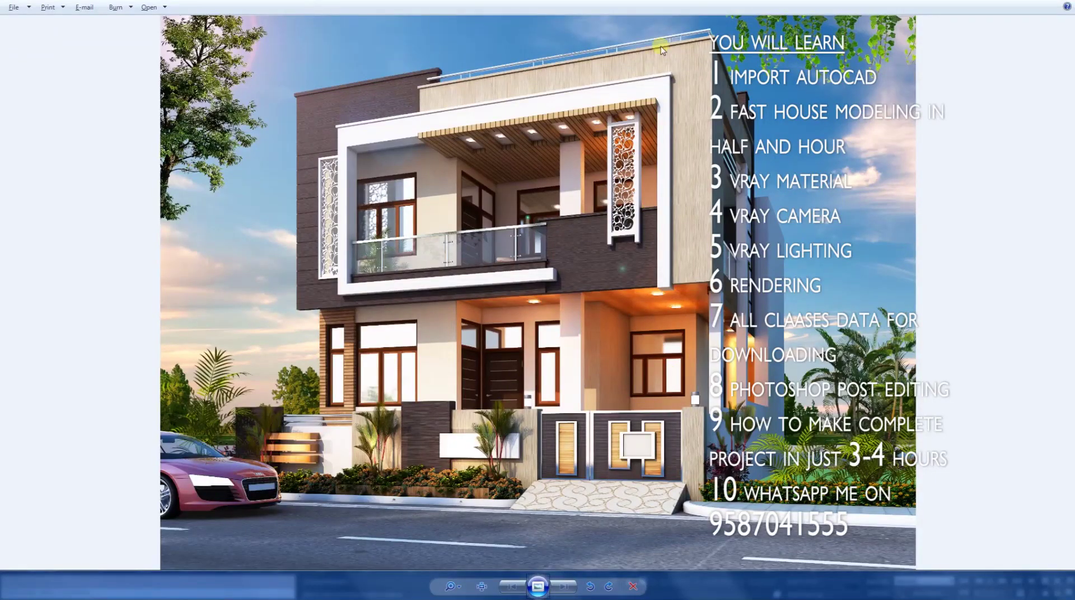
pyautogui.scroll(1, 476, 308)
pyautogui.scroll(1, 476, 308)
pyautogui.click(481, 586)
pyautogui.click(482, 586)
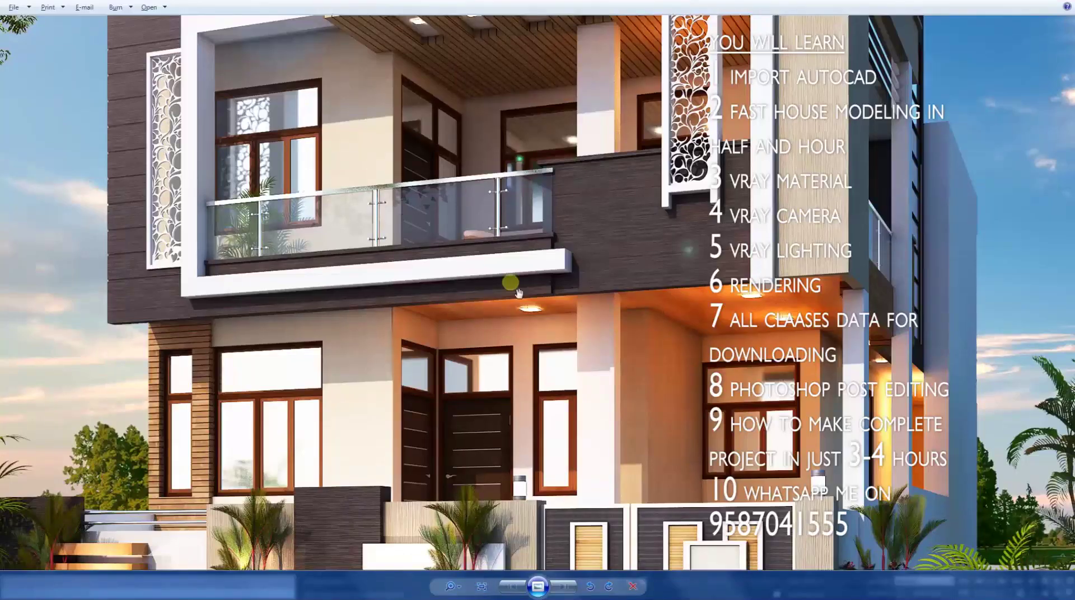
pyautogui.moveTo(518, 292); pyautogui.dragTo(516, 469)
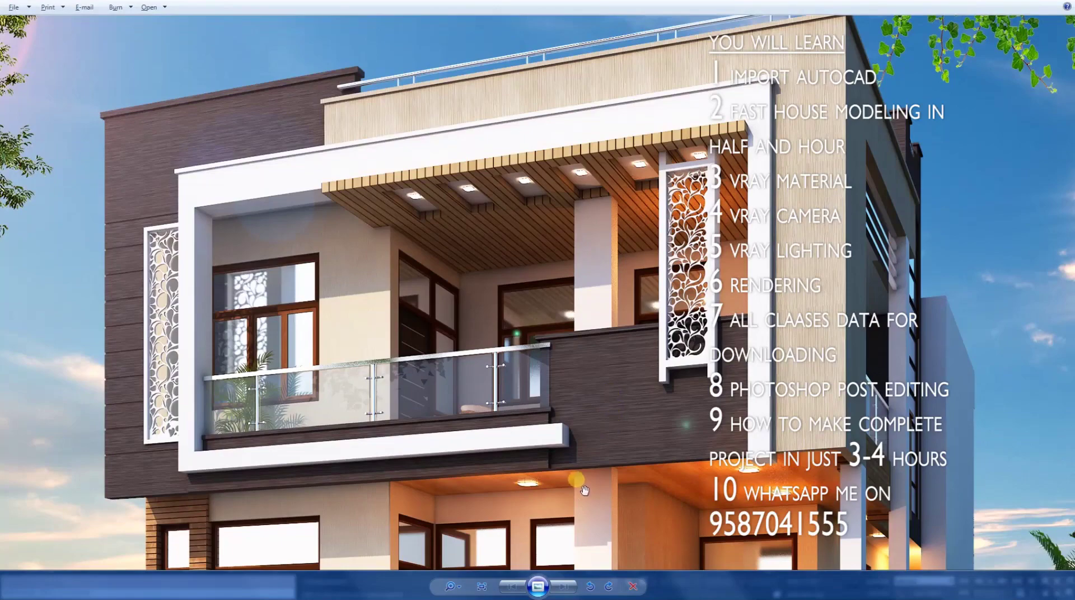
pyautogui.moveTo(587, 486); pyautogui.dragTo(595, 356)
pyautogui.moveTo(560, 500); pyautogui.dragTo(638, 425)
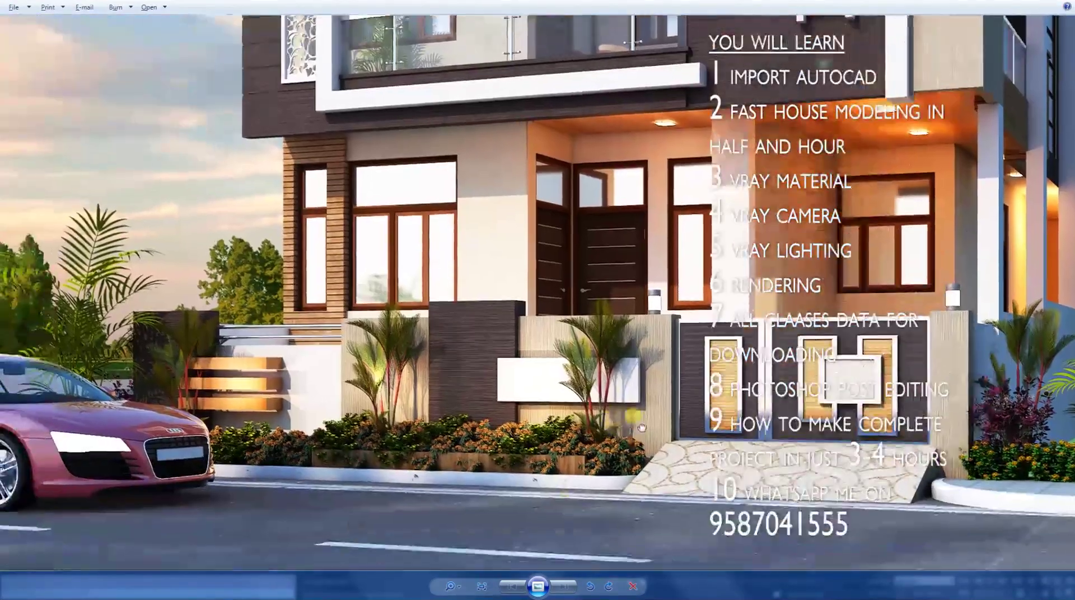
pyautogui.moveTo(504, 95); pyautogui.dragTo(604, 291)
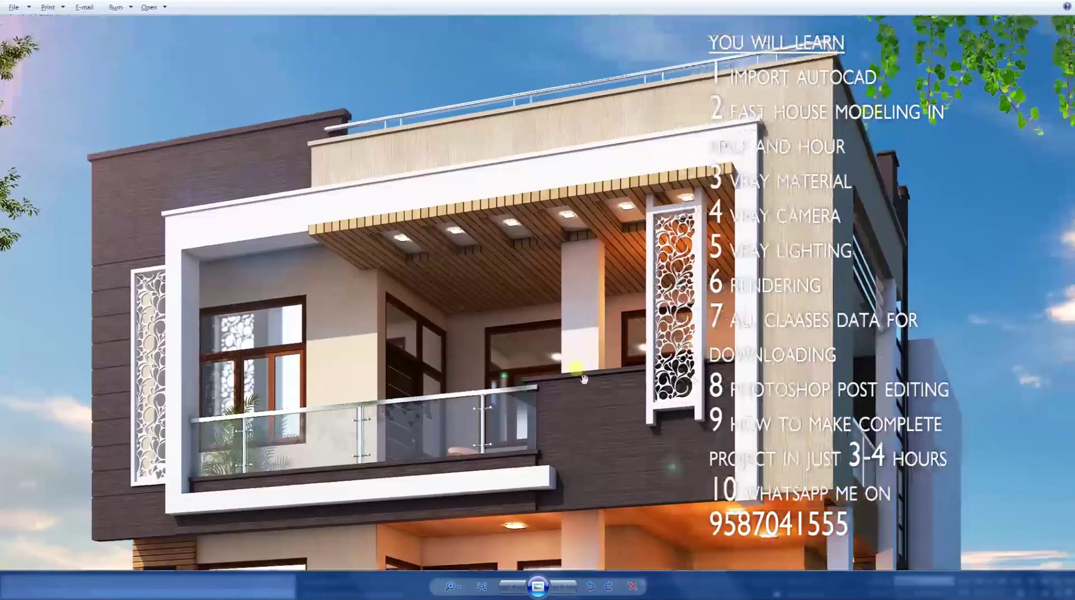
pyautogui.moveTo(734, 184); pyautogui.dragTo(585, 386)
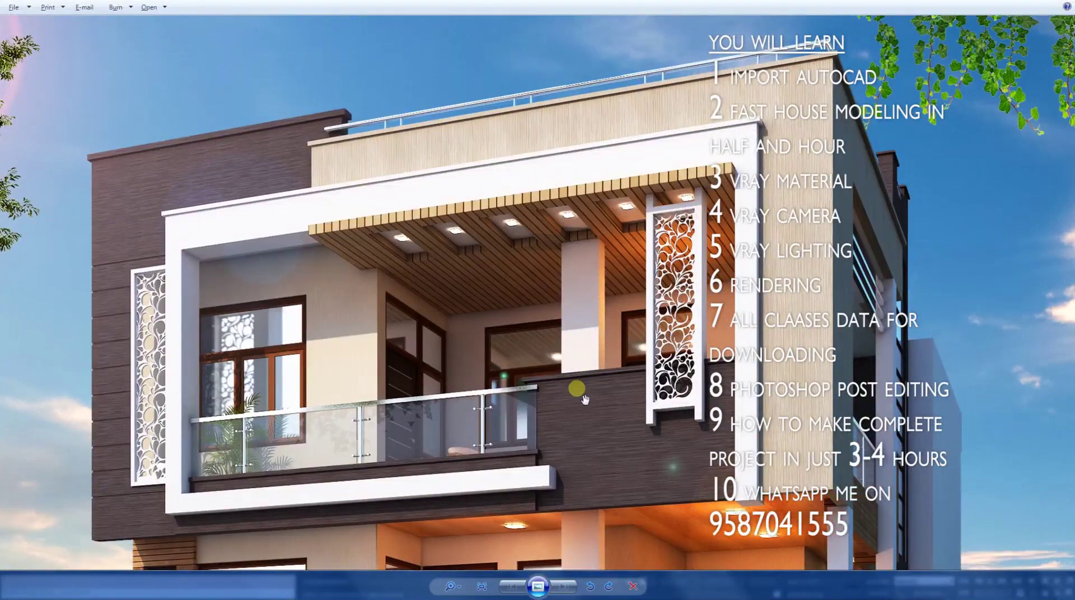
pyautogui.moveTo(572, 400); pyautogui.dragTo(629, 367)
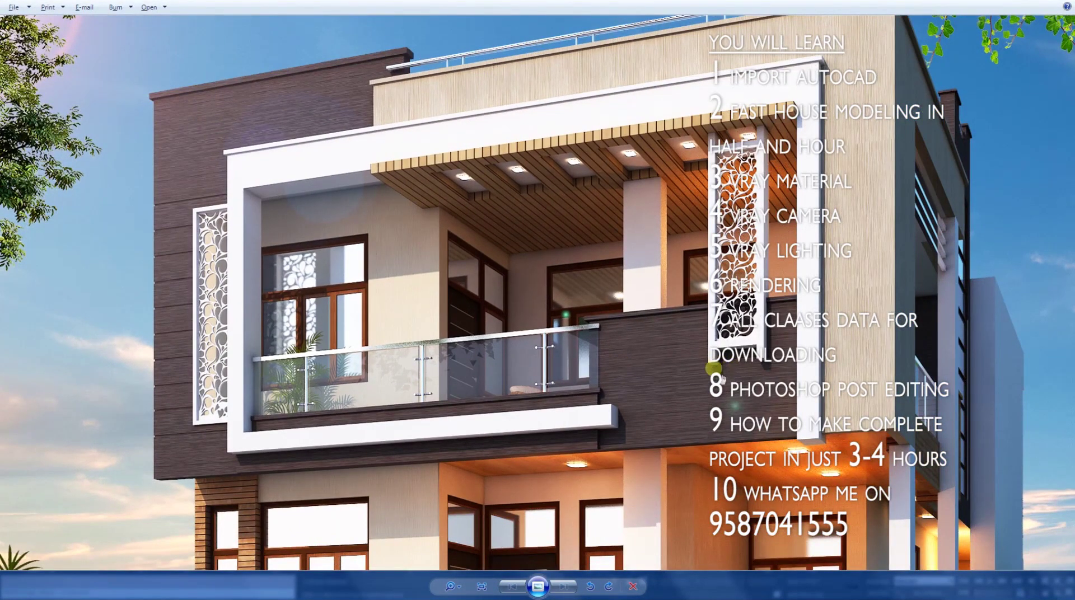
pyautogui.scroll(-1, 638, 398)
pyautogui.scroll(-1, 560, 411)
pyautogui.scroll(-2, 533, 418)
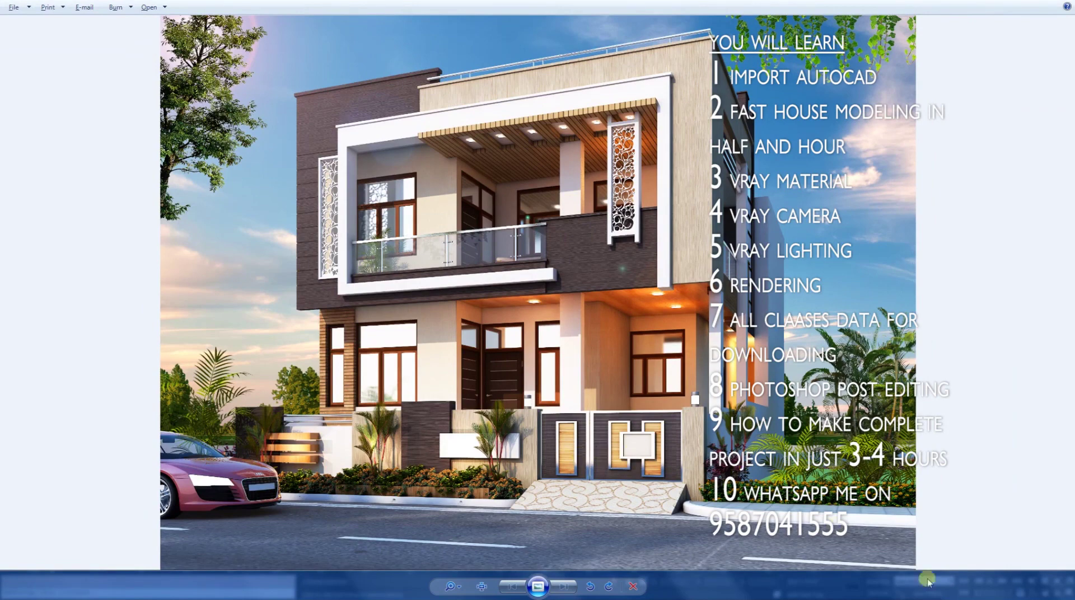
pyautogui.click(1047, 585)
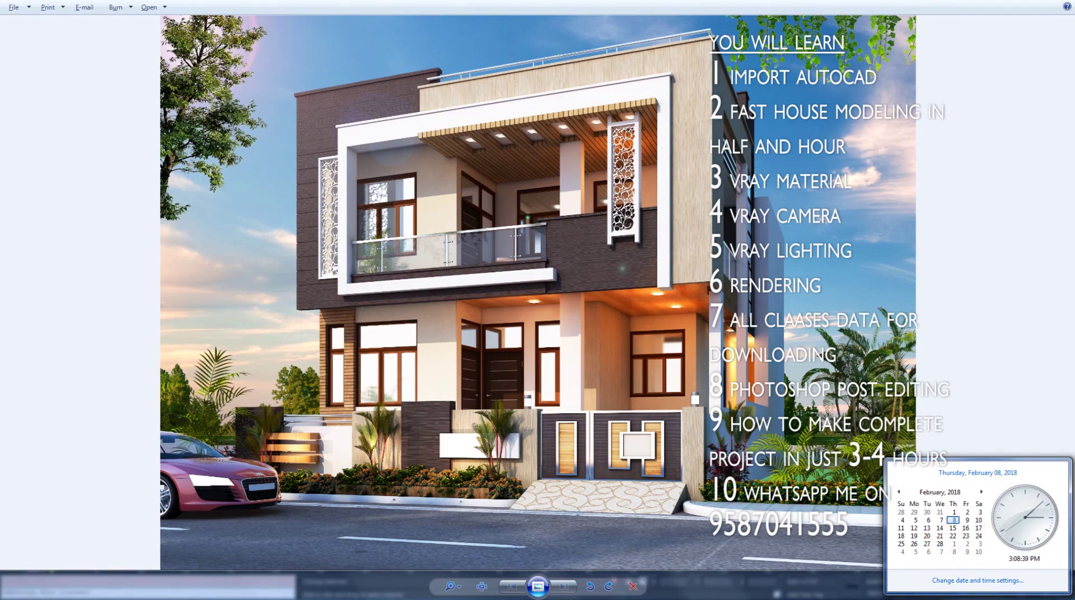
# Step: Close the date and time popup and zoom in and out on the render's door
pyautogui.click(512, 310)
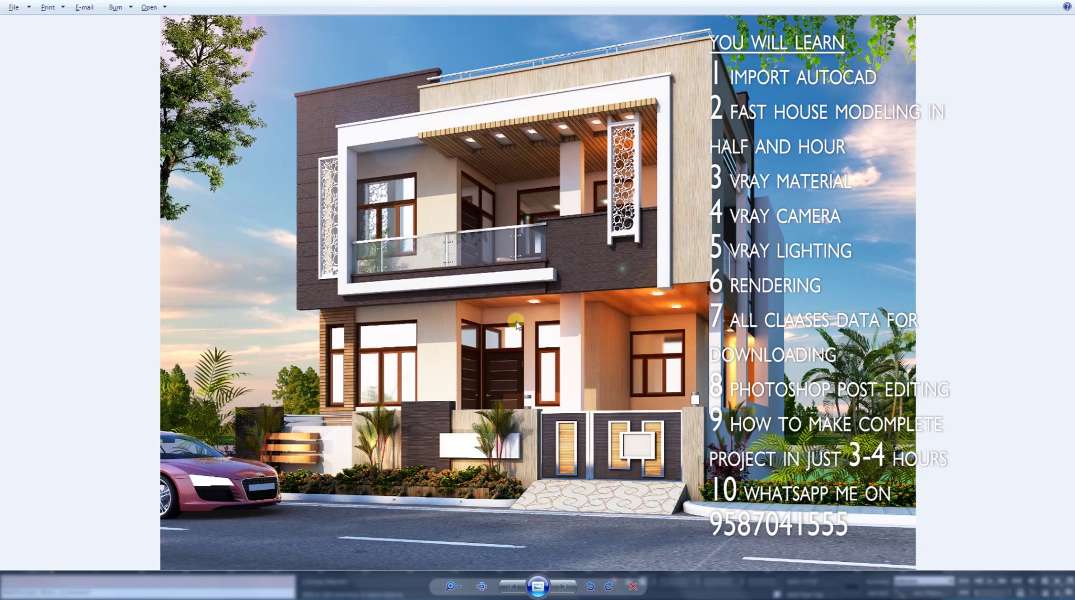
pyautogui.scroll(2, 551, 338)
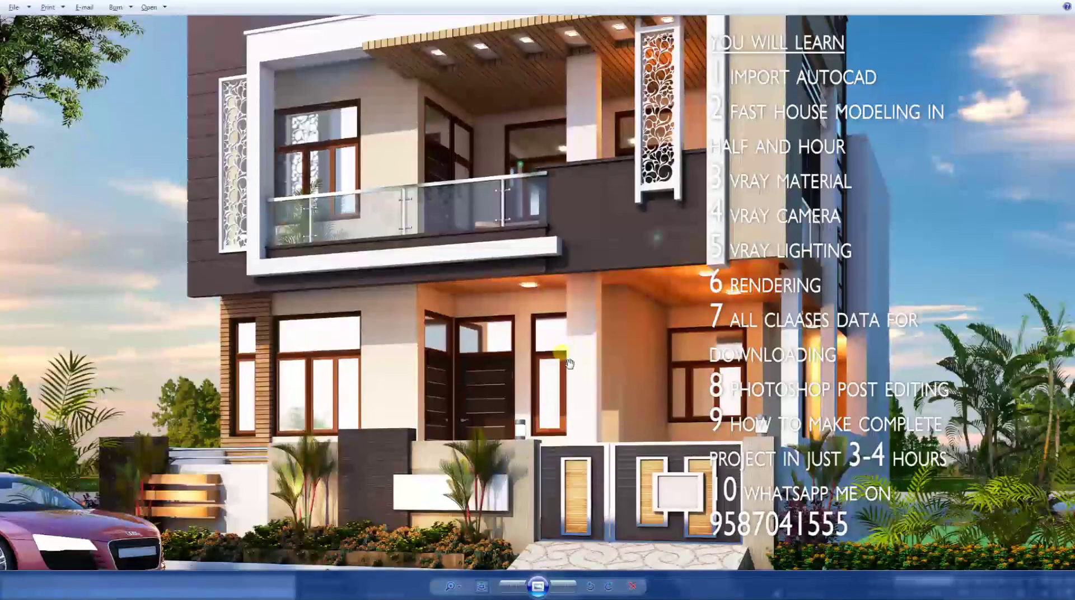
pyautogui.scroll(-2, 567, 361)
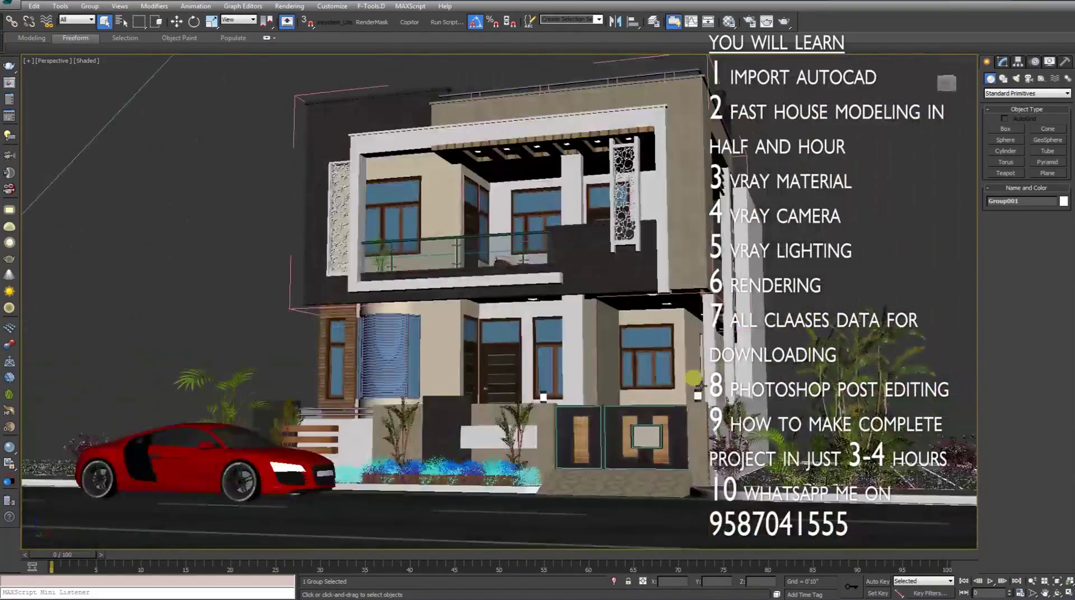
# Step: Pan and zoom the Perspective view across the house
pyautogui.moveTo(694, 381); pyautogui.dragTo(596, 405, button='middle')
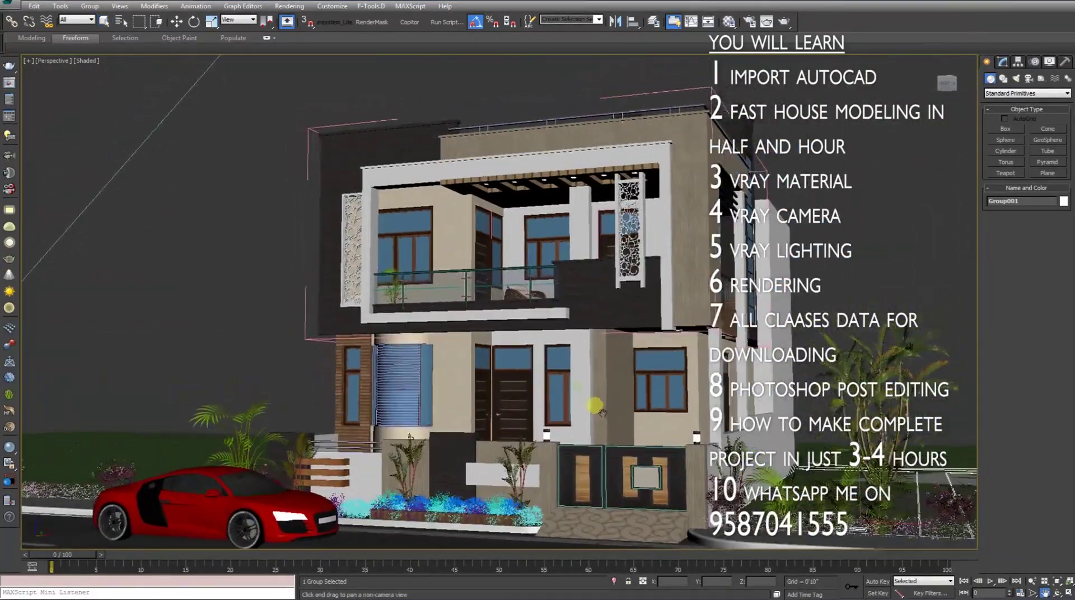
pyautogui.scroll(3, 596, 406)
pyautogui.moveTo(604, 399); pyautogui.dragTo(607, 410, button='middle')
pyautogui.scroll(-3, 606, 411)
pyautogui.scroll(-3, 583, 360)
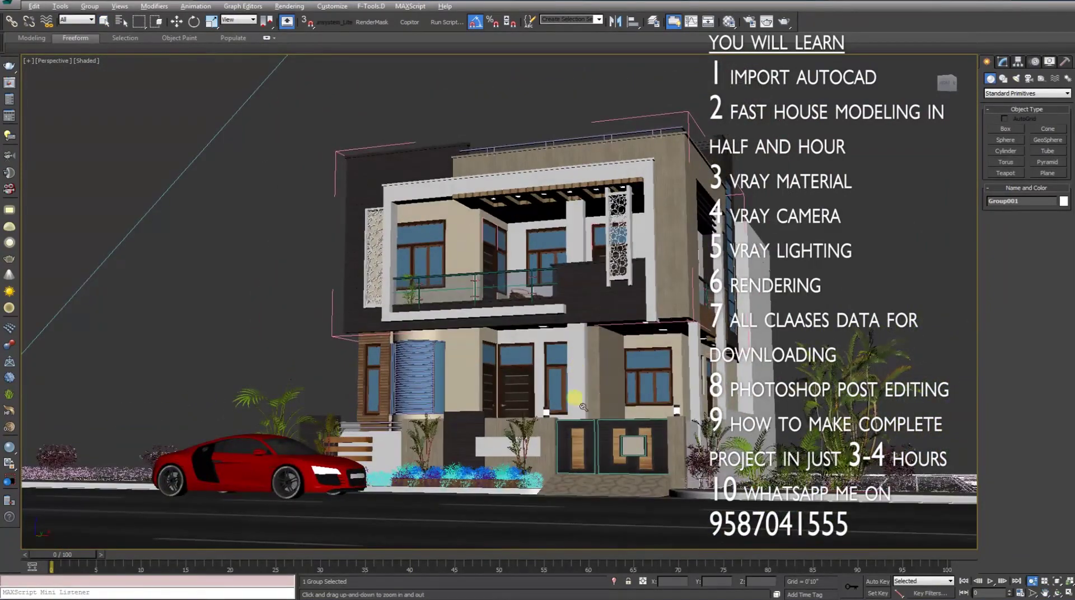
pyautogui.scroll(2, 584, 380)
pyautogui.scroll(1, 584, 380)
pyautogui.scroll(1, 584, 379)
pyautogui.scroll(2, 584, 380)
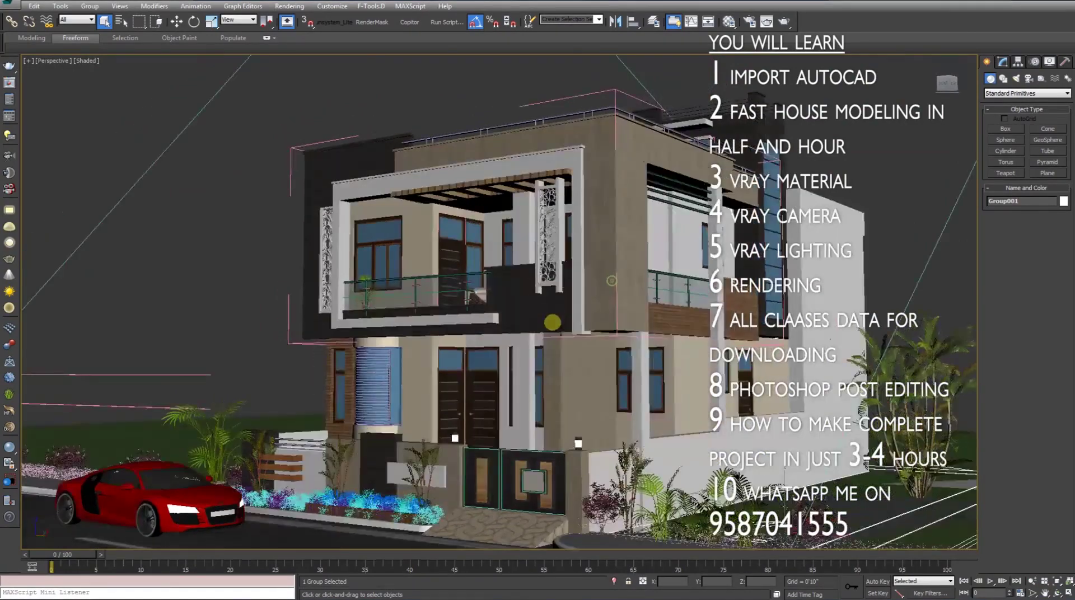
# Step: Orbit to an elevated view, looking down at the flat roof, road and car
pyautogui.moveTo(582, 295)
pyautogui.keyDown('alt'); pyautogui.mouseDown(button='middle')
pyautogui.moveTo(599, 291)
pyautogui.moveTo(530, 342)
pyautogui.mouseUp(button='middle'); pyautogui.keyUp('alt')
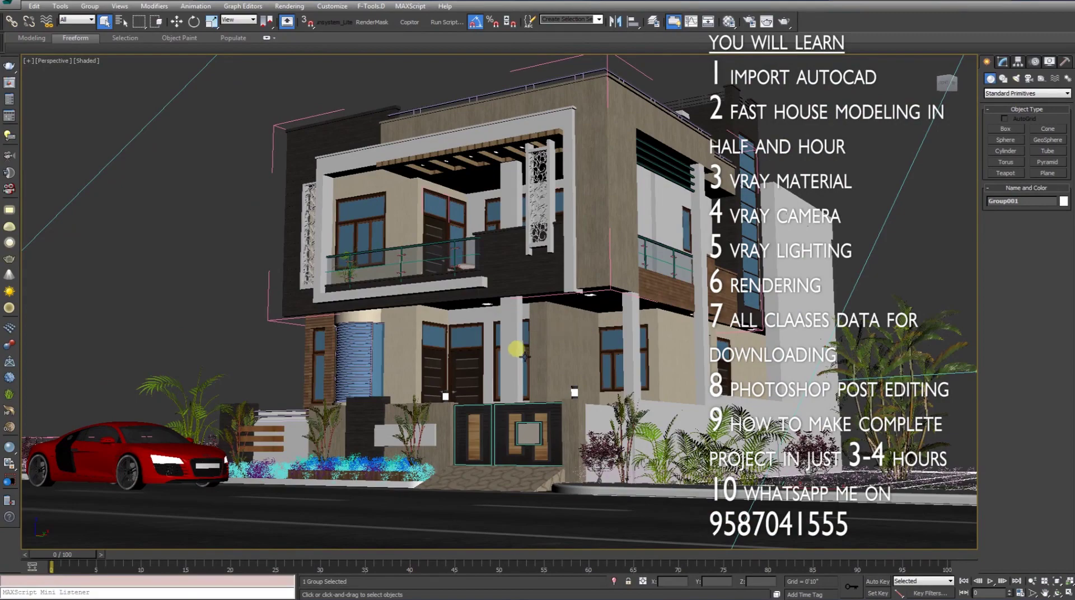
pyautogui.moveTo(672, 361)
pyautogui.keyDown('alt'); pyautogui.mouseDown(button='middle')
pyautogui.moveTo(660, 379)
pyautogui.moveTo(650, 365)
pyautogui.moveTo(680, 352)
pyautogui.mouseUp(button='middle'); pyautogui.keyUp('alt')
pyautogui.hotkey('alt', 'z')
pyautogui.scroll(-3, 616, 404)
pyautogui.moveTo(616, 404)
pyautogui.keyDown('alt'); pyautogui.mouseDown(button='middle')
pyautogui.moveTo(568, 323)
pyautogui.moveTo(576, 361)
pyautogui.moveTo(551, 302)
pyautogui.mouseUp(button='middle'); pyautogui.keyUp('alt')
pyautogui.moveTo(551, 302)
pyautogui.mouseDown()
pyautogui.moveTo(547, 278)
pyautogui.moveTo(547, 295)
pyautogui.mouseUp()
pyautogui.moveTo(548, 295)
pyautogui.keyDown('alt'); pyautogui.mouseDown(button='middle')
pyautogui.moveTo(512, 267)
pyautogui.moveTo(595, 141)
pyautogui.mouseUp(button='middle'); pyautogui.keyUp('alt')
pyautogui.moveTo(595, 141); pyautogui.dragTo(440, 157)
# Step: Orbit to the side of the stair tower and select the house walls object
pyautogui.press('Escape')
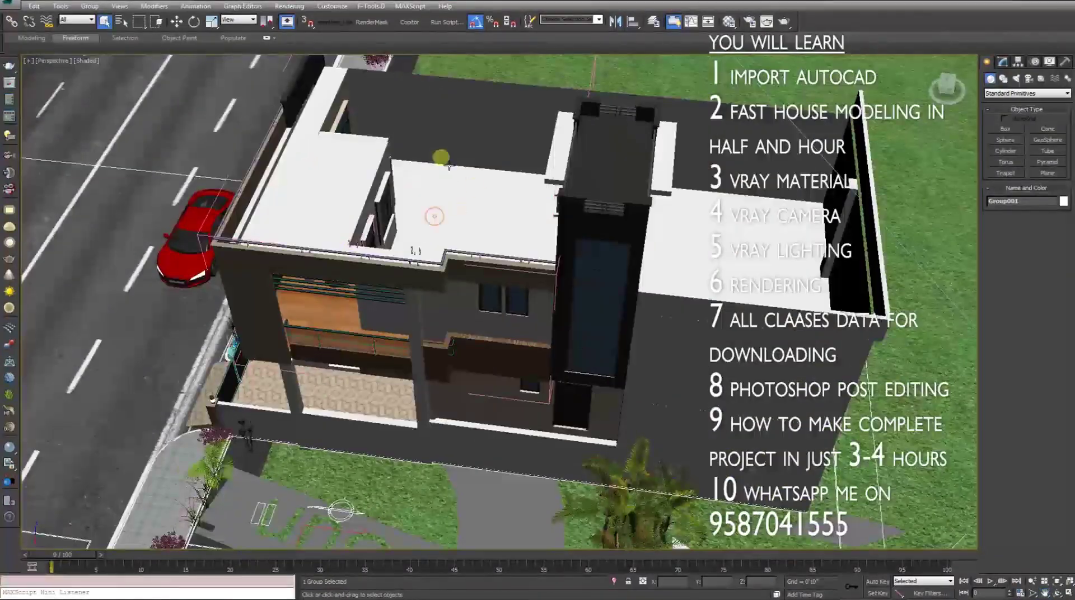
pyautogui.moveTo(518, 225)
pyautogui.keyDown('alt'); pyautogui.mouseDown(button='middle')
pyautogui.moveTo(504, 210)
pyautogui.moveTo(588, 206)
pyautogui.moveTo(568, 295)
pyautogui.moveTo(456, 302)
pyautogui.mouseUp(button='middle'); pyautogui.keyUp('alt')
pyautogui.scroll(2, 626, 213)
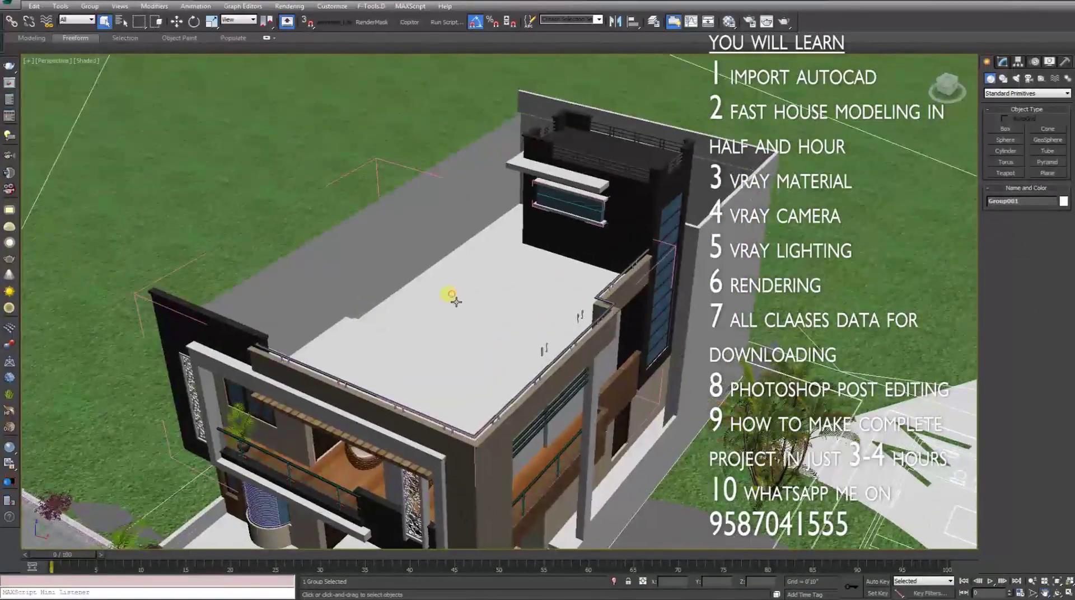
pyautogui.click(292, 280)
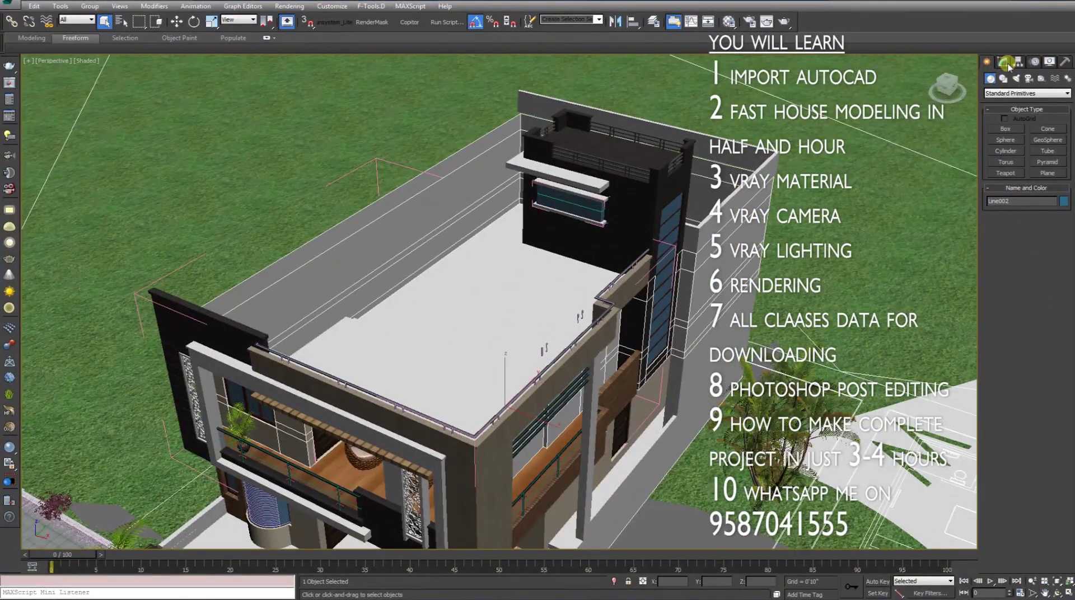
# Step: Enter Edge level on the walls in the Modify panel and select the roof and parapet edges
pyautogui.click(1001, 63)
pyautogui.click(1007, 194)
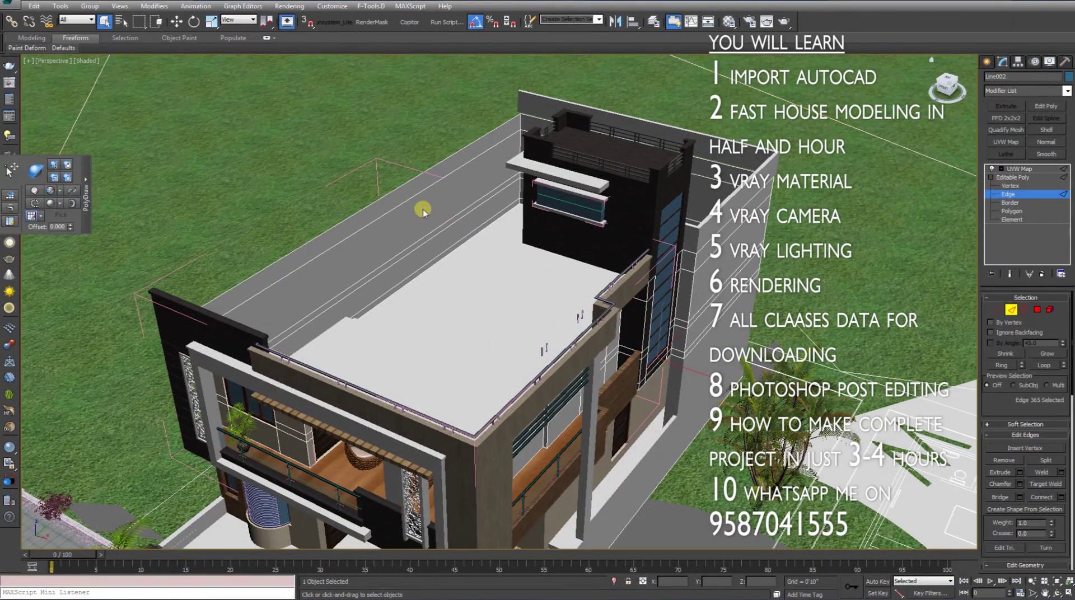
pyautogui.press('w')
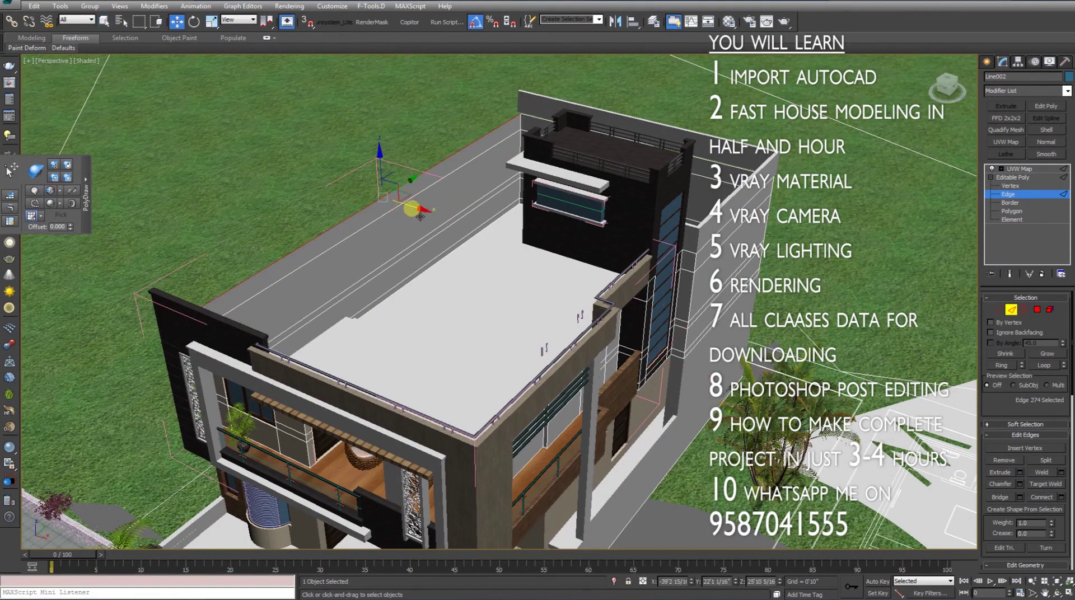
pyautogui.click(420, 215)
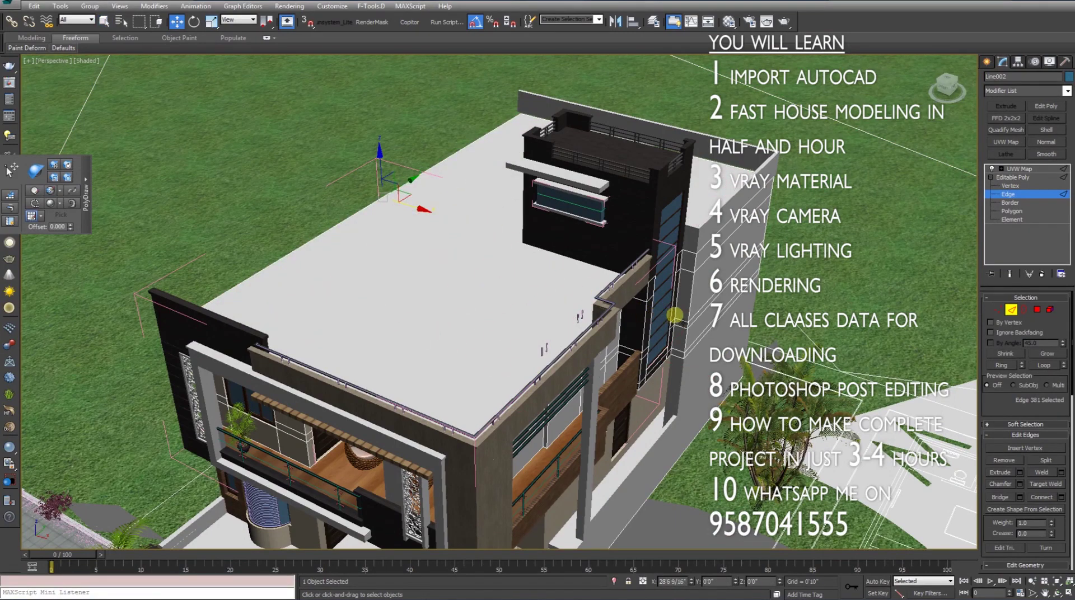
pyautogui.moveTo(600, 450)
pyautogui.keyDown('alt'); pyautogui.mouseDown(button='middle')
pyautogui.moveTo(595, 349)
pyautogui.moveTo(612, 377)
pyautogui.moveTo(618, 371)
pyautogui.mouseUp(button='middle'); pyautogui.keyUp('alt')
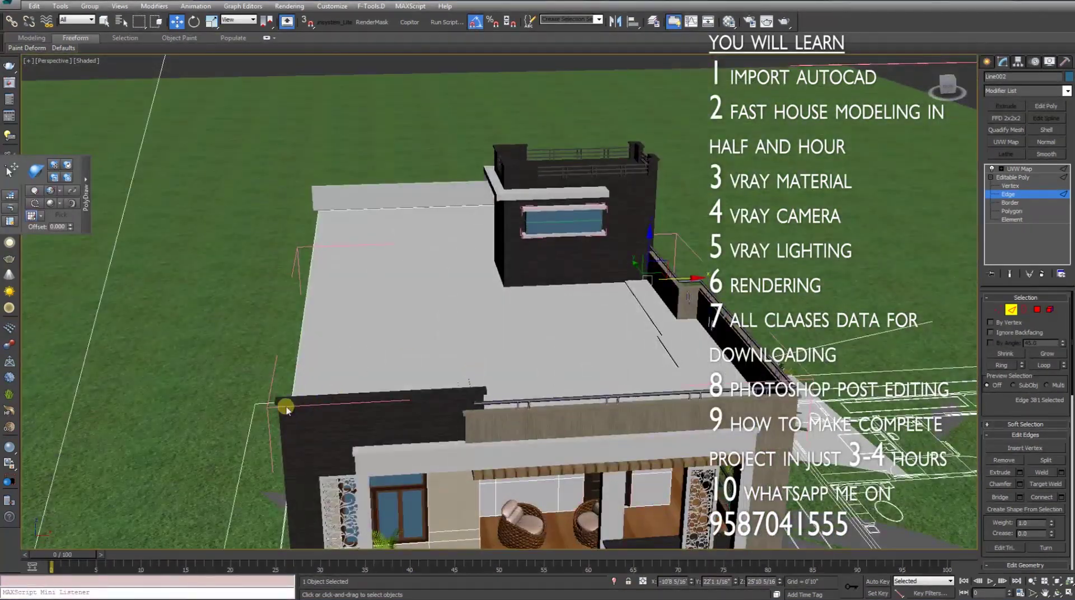
# Step: Undo the roof edge selection, leave Edge level, and clear the selection
pyautogui.hotkey('ctrl', 'z')
pyautogui.hotkey('shift', 'z')
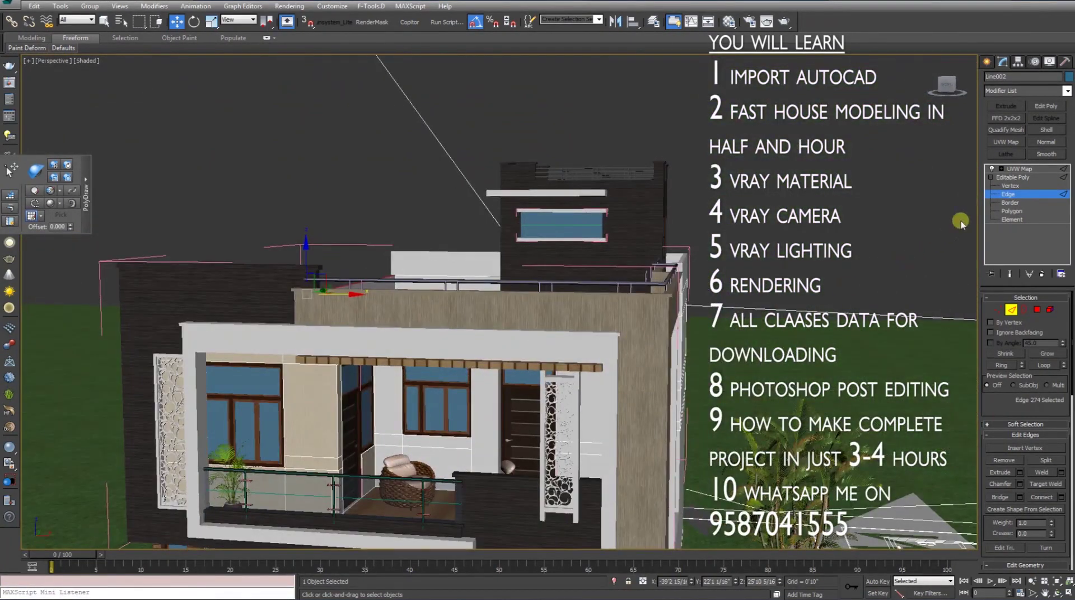
pyautogui.click(996, 196)
pyautogui.click(907, 170)
# Step: Show the VRayCam001 view with its safe-frame border, then return to Perspective
pyautogui.press('c')
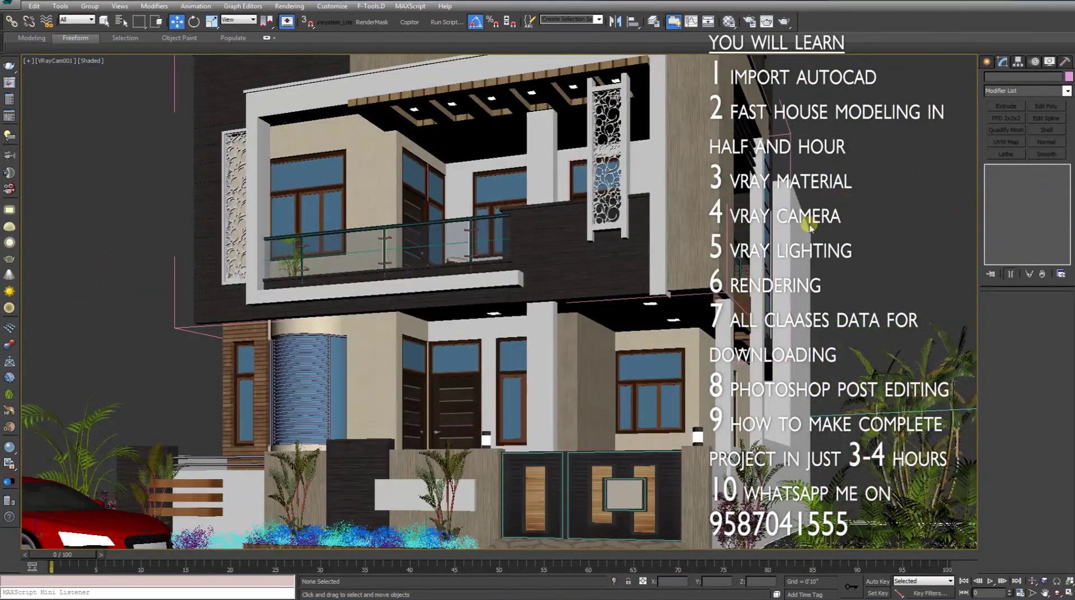
pyautogui.hotkey('shift', 'f')
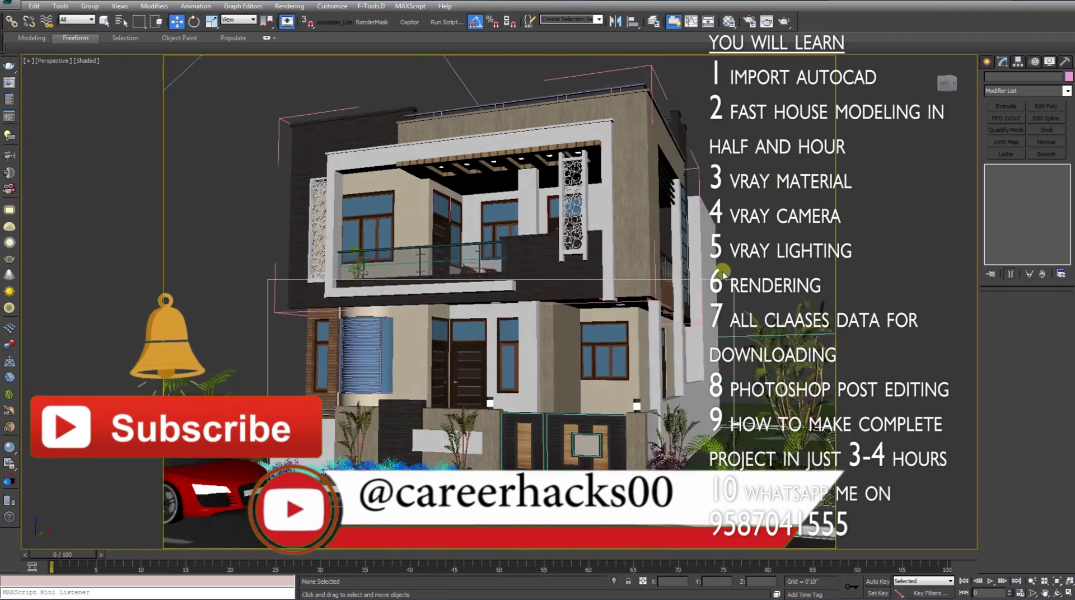
pyautogui.press('p')
pyautogui.hotkey('ctrl', 'r')
# Step: Tilt the Perspective view toward the ground plane, then return to the VRayCam001 camera
pyautogui.moveTo(544, 353); pyautogui.dragTo(542, 370)
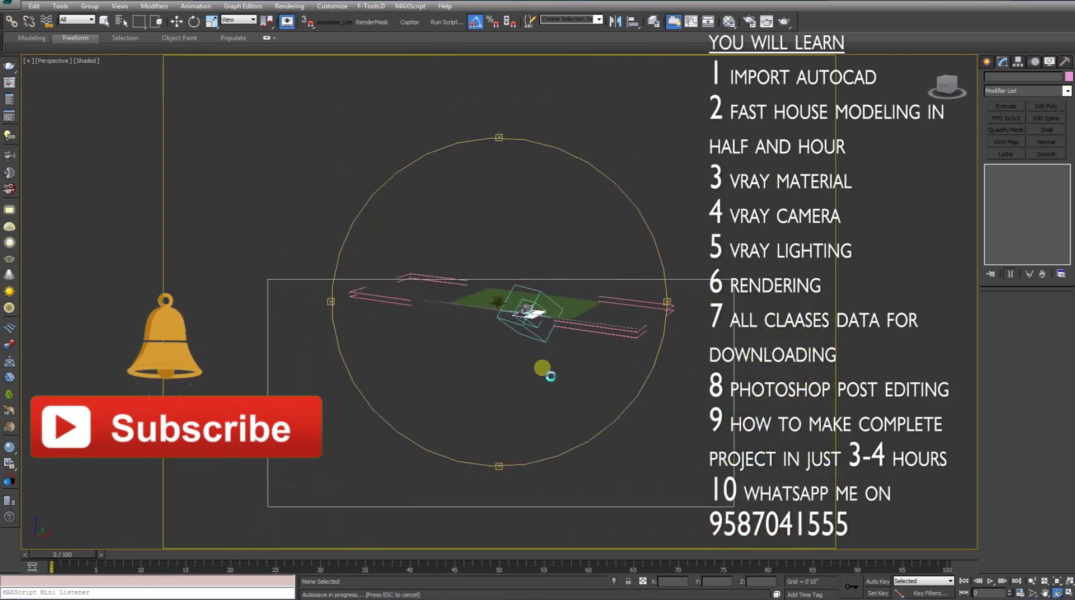
pyautogui.click(991, 577)
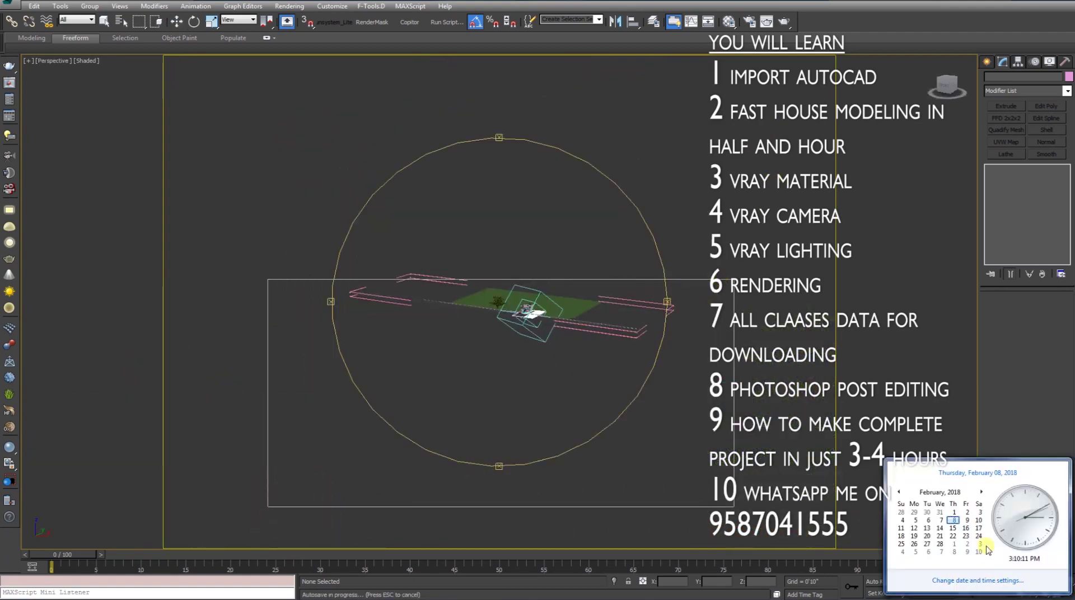
pyautogui.press('Escape')
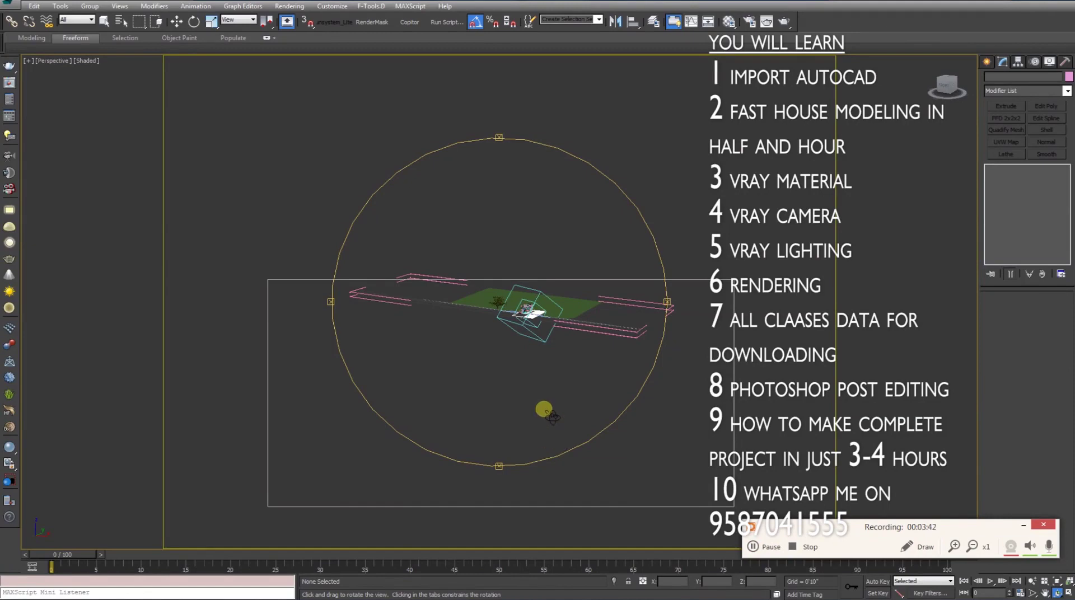
pyautogui.rightClick(523, 375)
pyautogui.keyDown('alt'); pyautogui.moveTo(523, 375); pyautogui.dragTo(532, 370, button='middle'); pyautogui.keyUp('alt')
pyautogui.press('c')
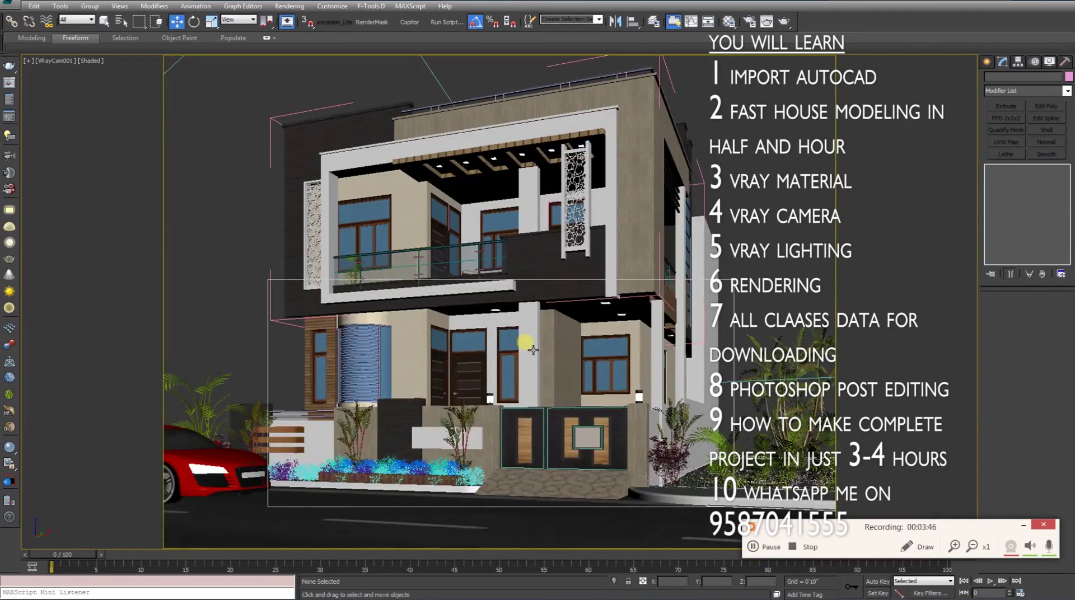
# Step: Switch to Perspective and zoom out to see the whole house and car
pyautogui.press('p')
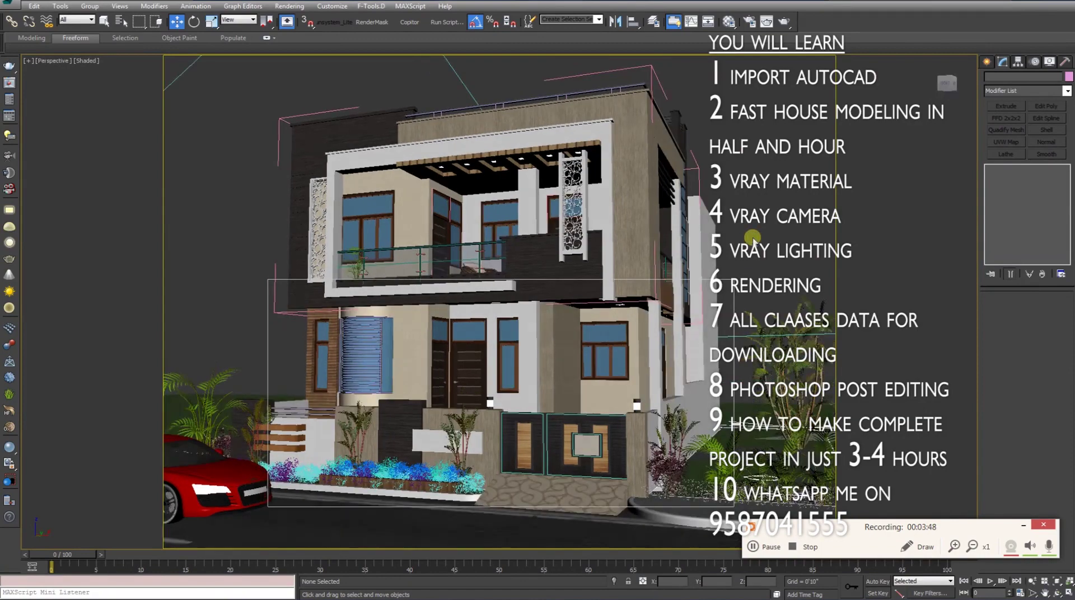
pyautogui.scroll(3, 559, 369)
pyautogui.hotkey('ctrl', 'r')
pyautogui.hotkey('alt', 'z')
pyautogui.scroll(-5, 538, 350)
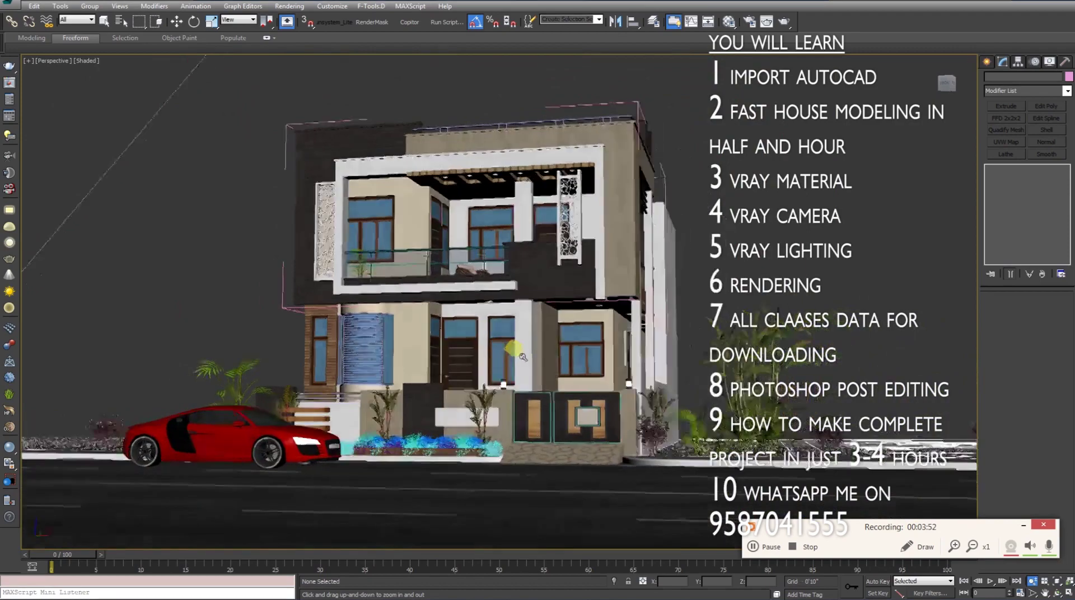
# Step: Orbit to a three-quarter view and select the upper-floor front frame pieces
pyautogui.keyDown('alt'); pyautogui.moveTo(538, 350); pyautogui.dragTo(499, 360, button='middle'); pyautogui.keyUp('alt')
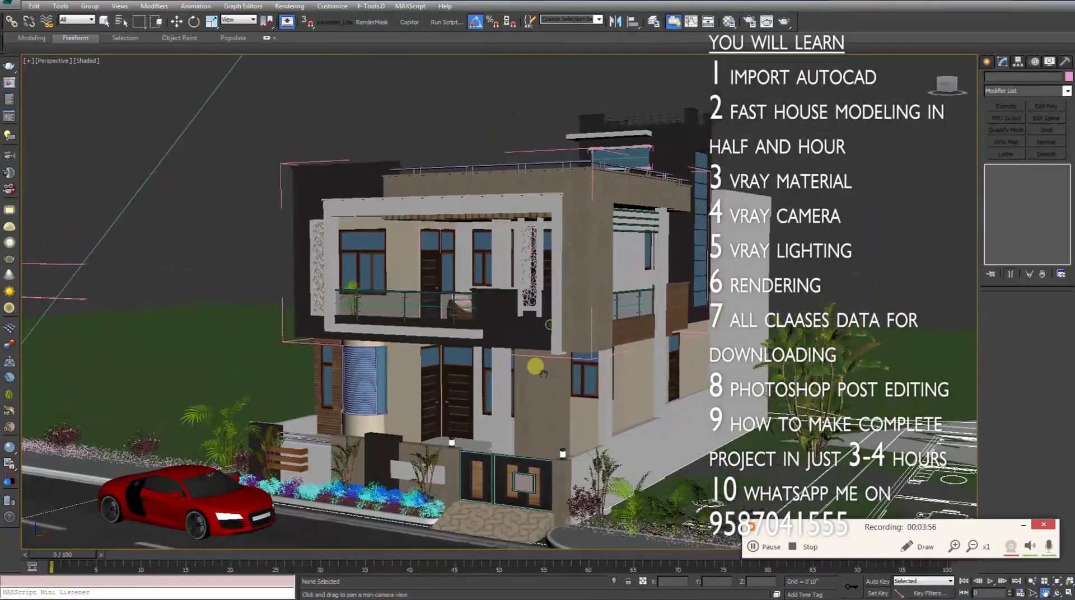
pyautogui.keyDown('alt'); pyautogui.moveTo(550, 329); pyautogui.dragTo(529, 351, button='middle'); pyautogui.keyUp('alt')
pyautogui.press('w')
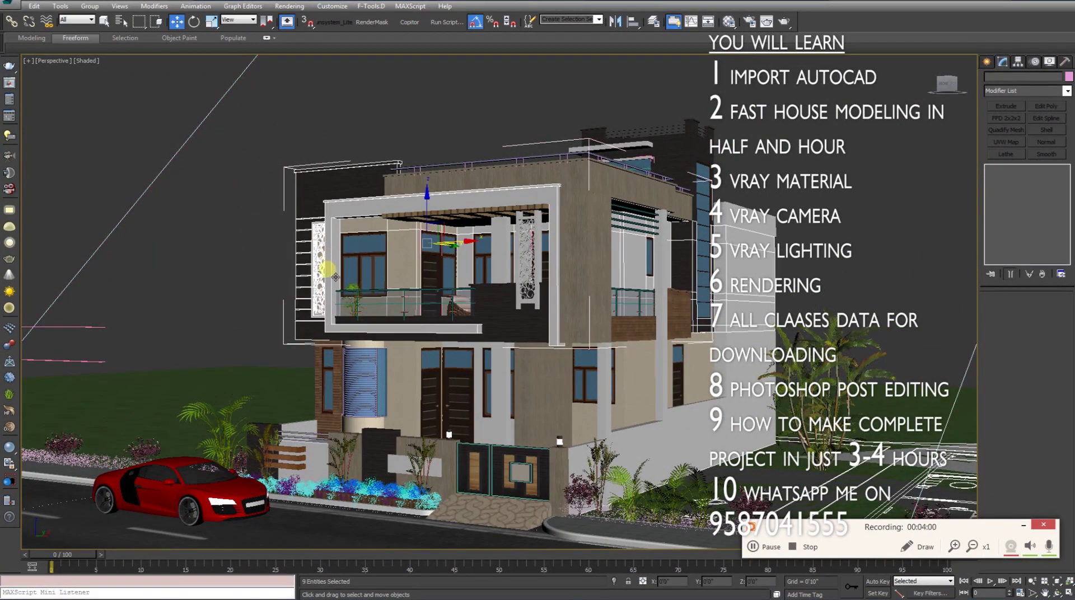
pyautogui.moveTo(325, 243); pyautogui.dragTo(325, 312)
# Step: Clear the selection and zoom in on the house facade details
pyautogui.click(210, 261)
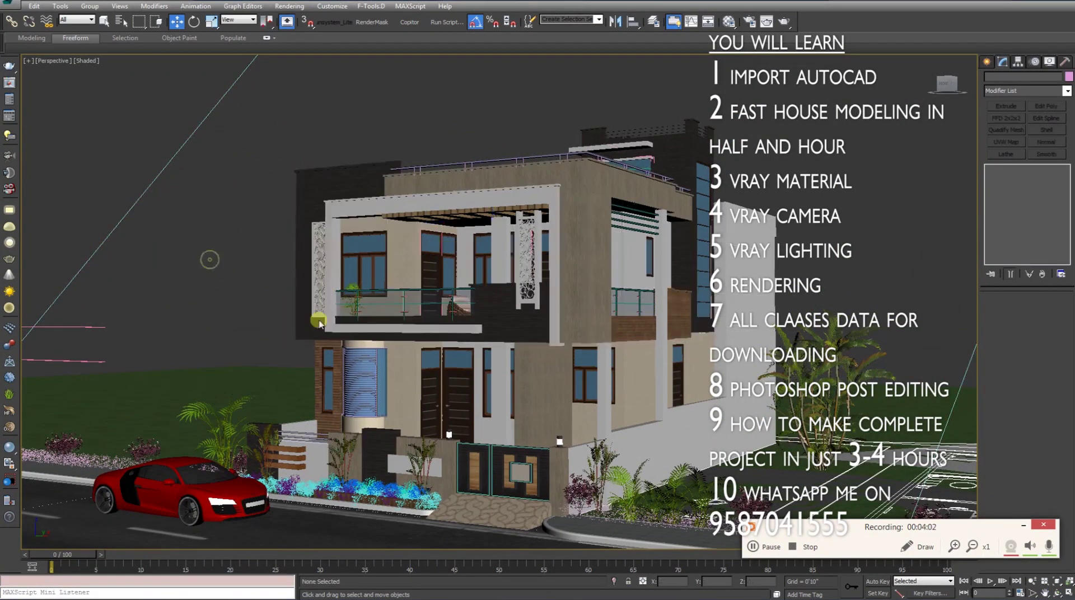
pyautogui.scroll(2, 551, 322)
pyautogui.scroll(2, 576, 349)
pyautogui.hotkey('alt', 'z')
pyautogui.moveTo(731, 370); pyautogui.dragTo(745, 343)
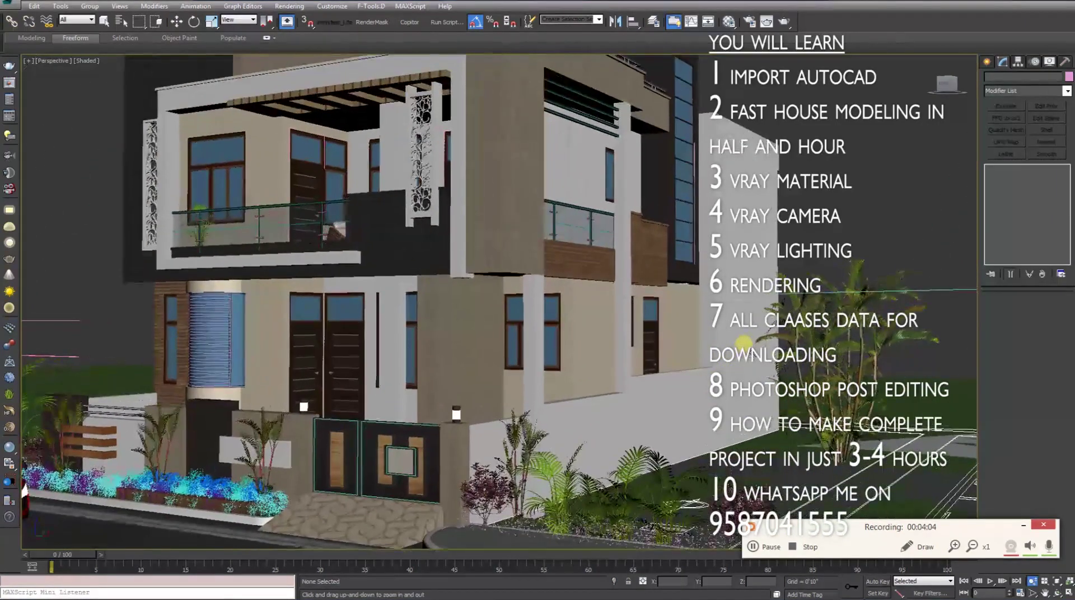
pyautogui.scroll(-3, 548, 403)
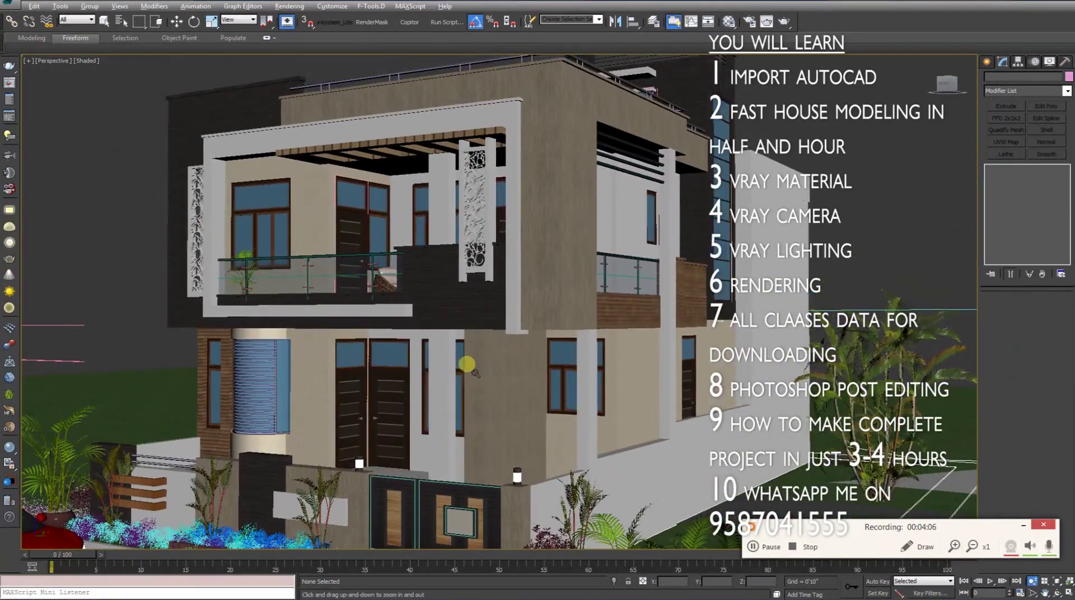
pyautogui.scroll(-2, 484, 386)
pyautogui.scroll(-3, 484, 386)
pyautogui.scroll(-1, 504, 390)
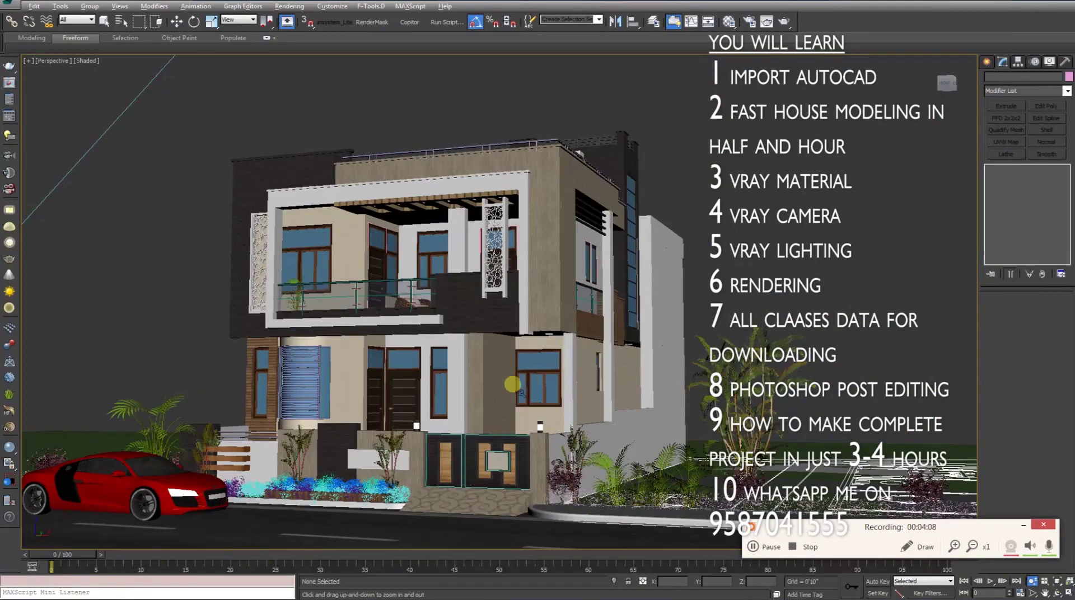
# Step: Zoom back out and orbit to a more frontal view of the house
pyautogui.scroll(2, 512, 386)
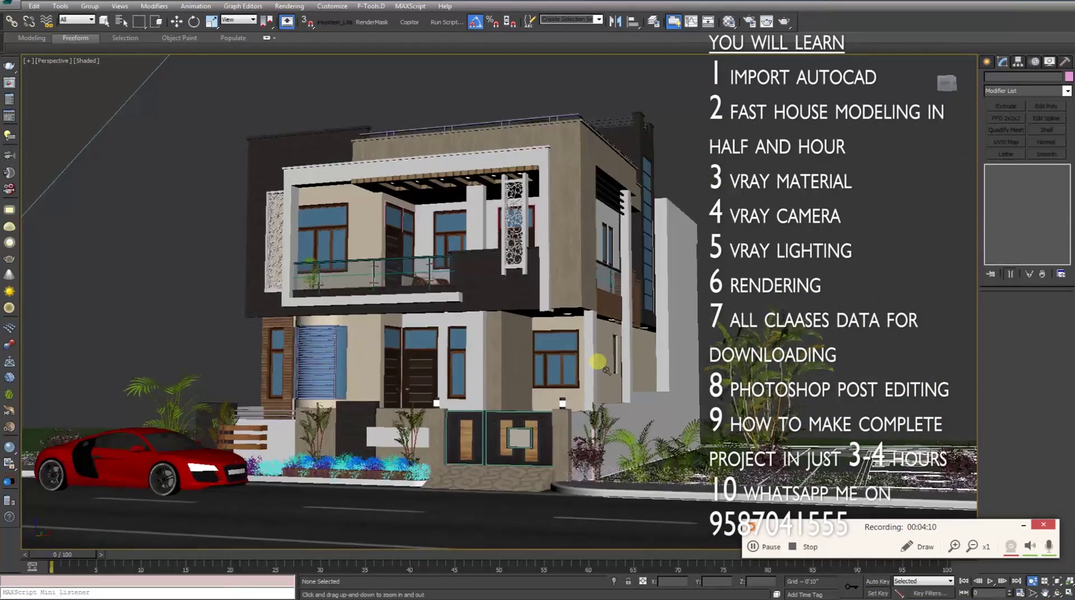
pyautogui.scroll(1, 529, 374)
pyautogui.scroll(2, 544, 361)
pyautogui.scroll(1, 545, 361)
pyautogui.scroll(-2, 548, 354)
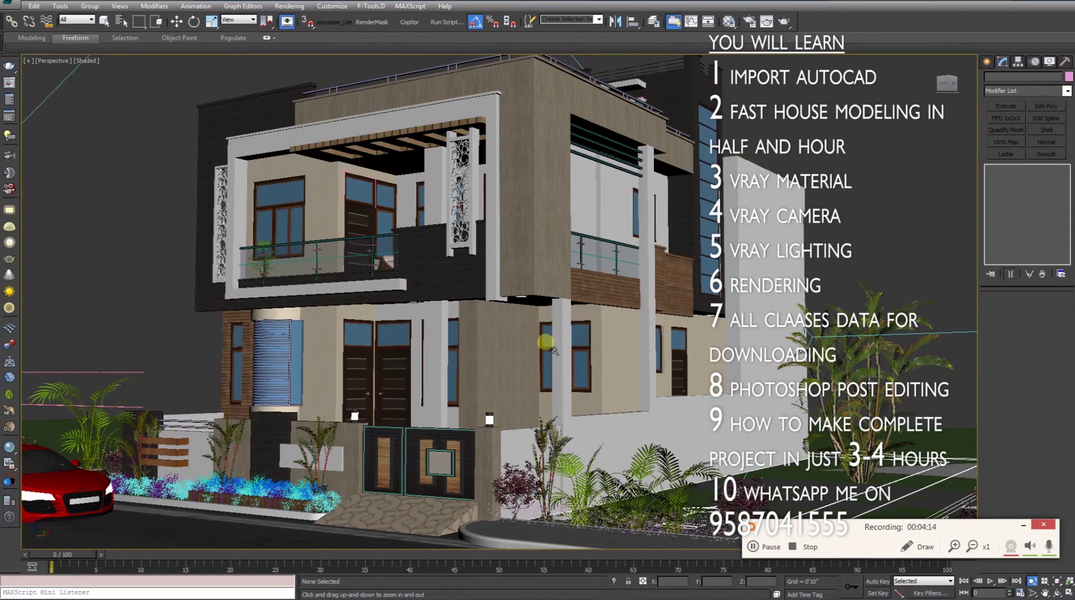
pyautogui.scroll(-2, 512, 333)
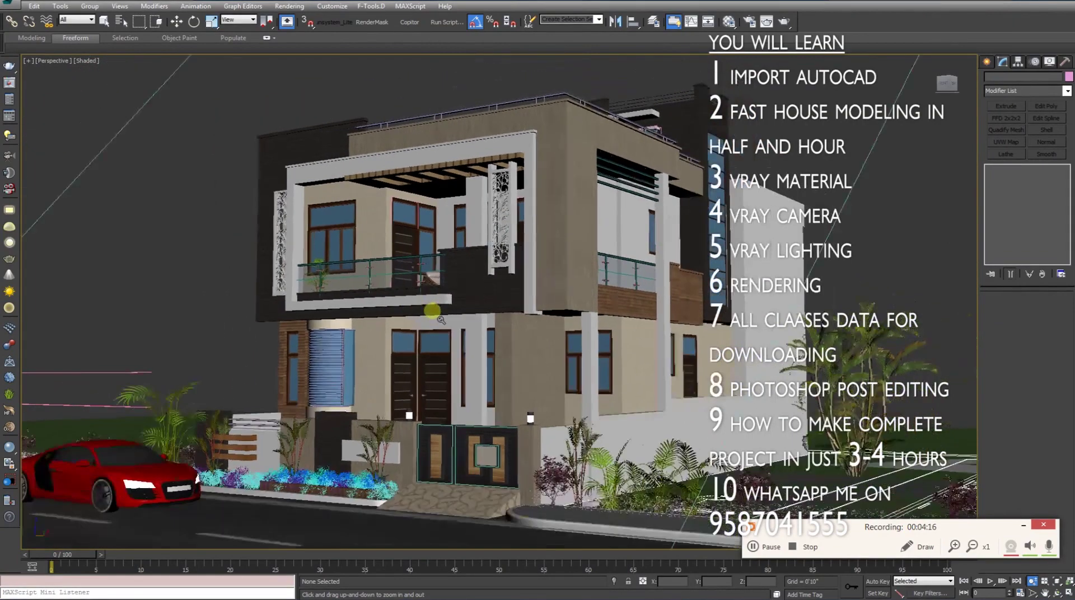
pyautogui.moveTo(431, 307)
pyautogui.keyDown('alt'); pyautogui.mouseDown(button='middle')
pyautogui.moveTo(582, 336)
pyautogui.moveTo(493, 327)
pyautogui.moveTo(445, 345)
pyautogui.moveTo(487, 319)
pyautogui.moveTo(454, 293)
pyautogui.moveTo(467, 334)
pyautogui.moveTo(491, 331)
pyautogui.mouseUp(button='middle'); pyautogui.keyUp('alt')
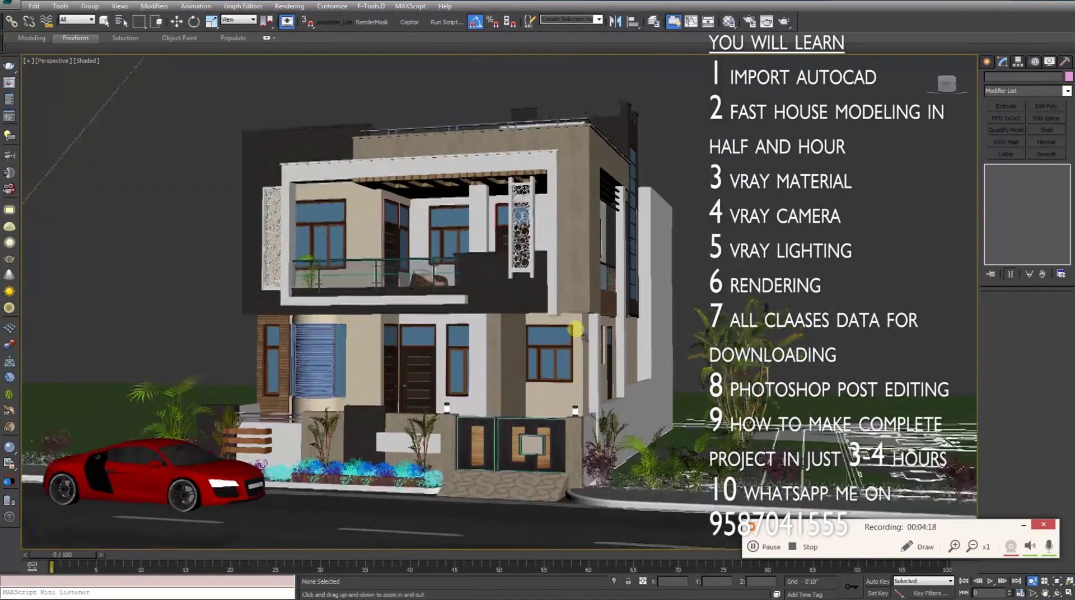
pyautogui.scroll(2, 579, 333)
# Step: Select and deselect the house model, then rotate the view to face the house front
pyautogui.press('w')
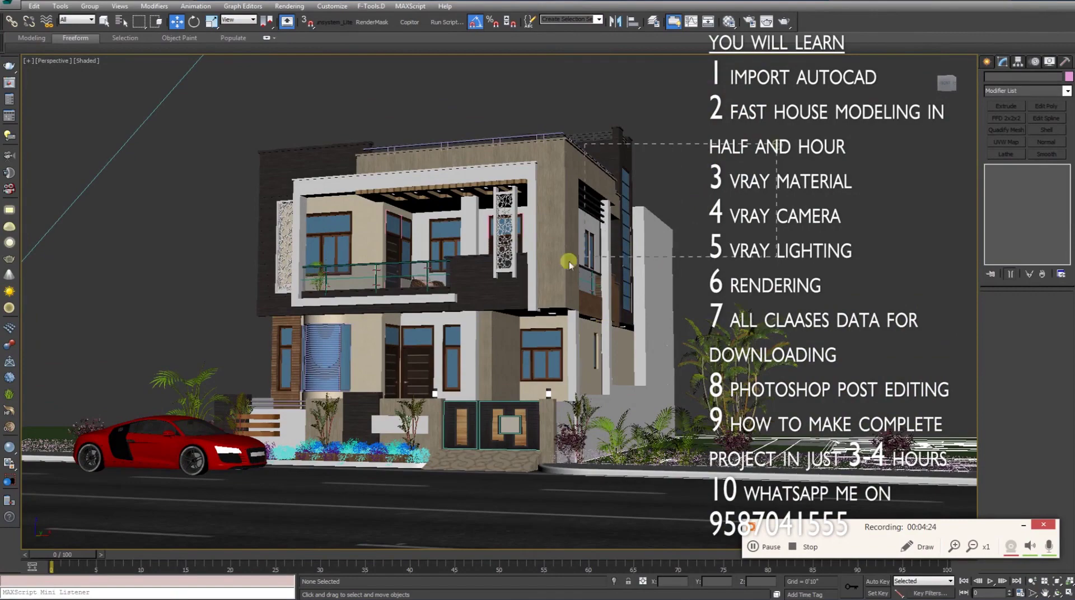
pyautogui.click(569, 263)
pyautogui.click(806, 188)
pyautogui.moveTo(713, 219)
pyautogui.keyDown('alt'); pyautogui.mouseDown(button='middle')
pyautogui.moveTo(789, 230)
pyautogui.moveTo(712, 230)
pyautogui.moveTo(783, 238)
pyautogui.mouseUp(button='middle'); pyautogui.keyUp('alt')
# Step: Switch to the Select and Move tool in the front-facing viewport
pyautogui.press('w')
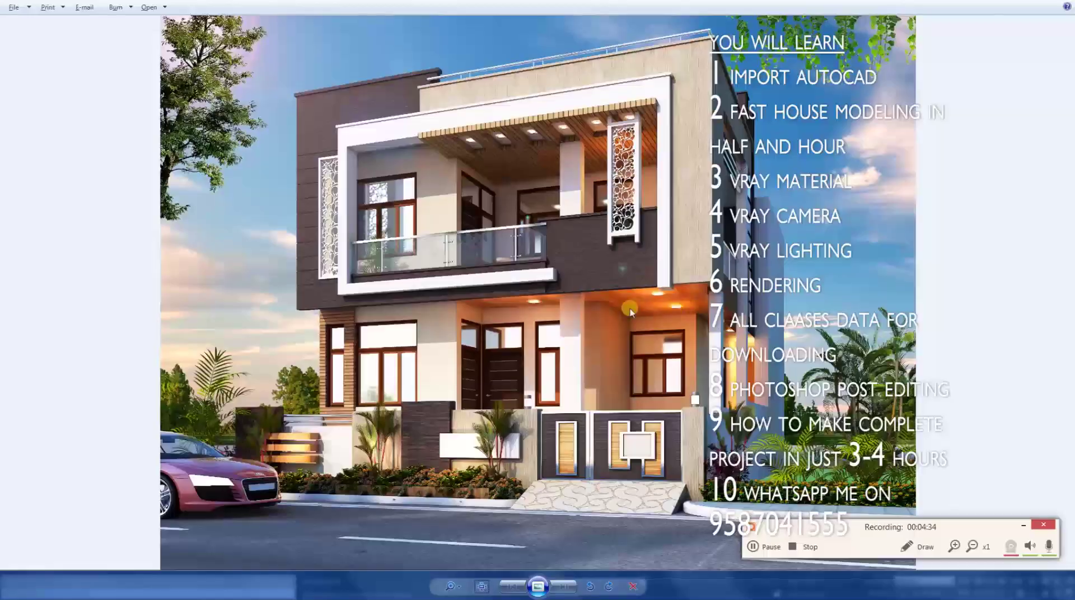